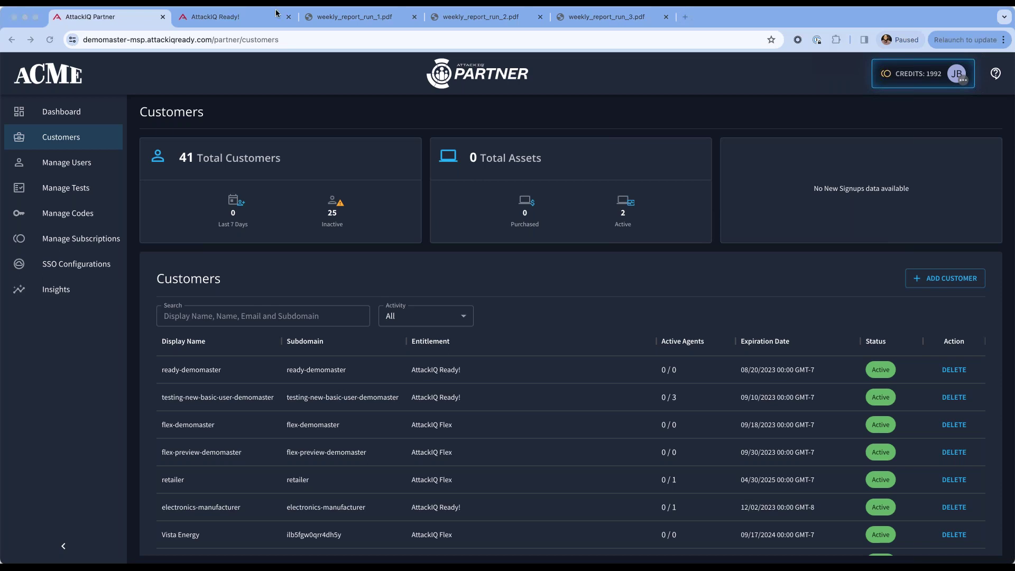
View the tests in the Security Baseline and Adversary Emulation groups of the partner's Ready tests
{"action": "left_click", "coordinate": [221, 20]}
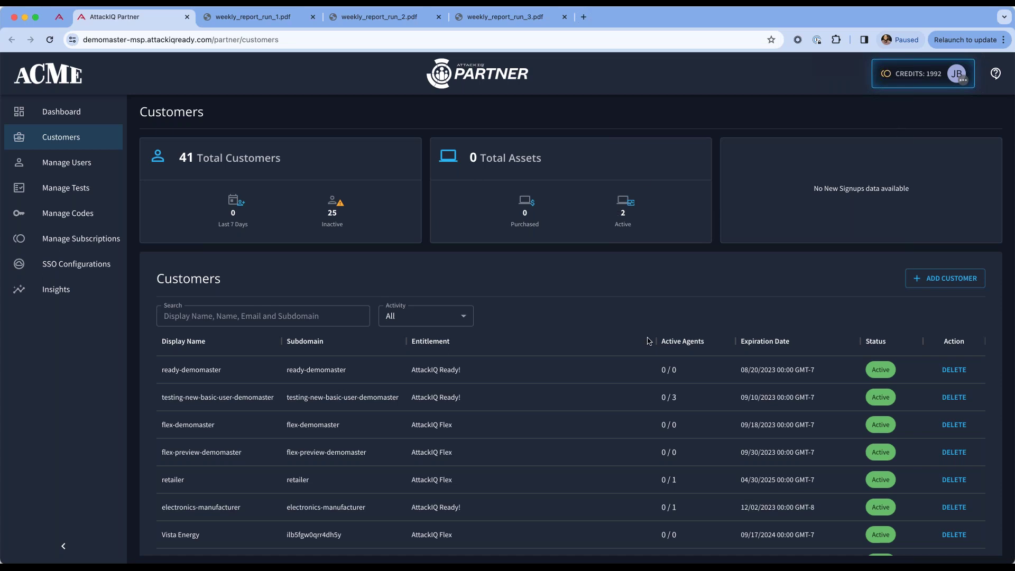
{"action": "scroll", "coordinate": [648, 341], "scroll_direction": "down", "scroll_amount": 2}
{"action": "scroll", "coordinate": [648, 341], "scroll_direction": "up", "scroll_amount": 2}
{"action": "left_click", "coordinate": [102, 200]}
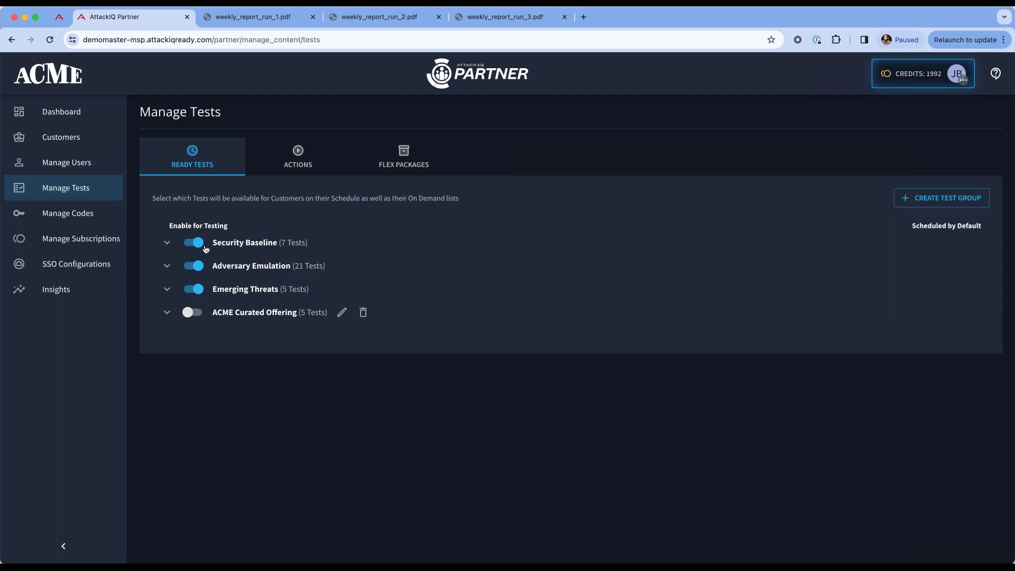
{"action": "left_click", "coordinate": [167, 243]}
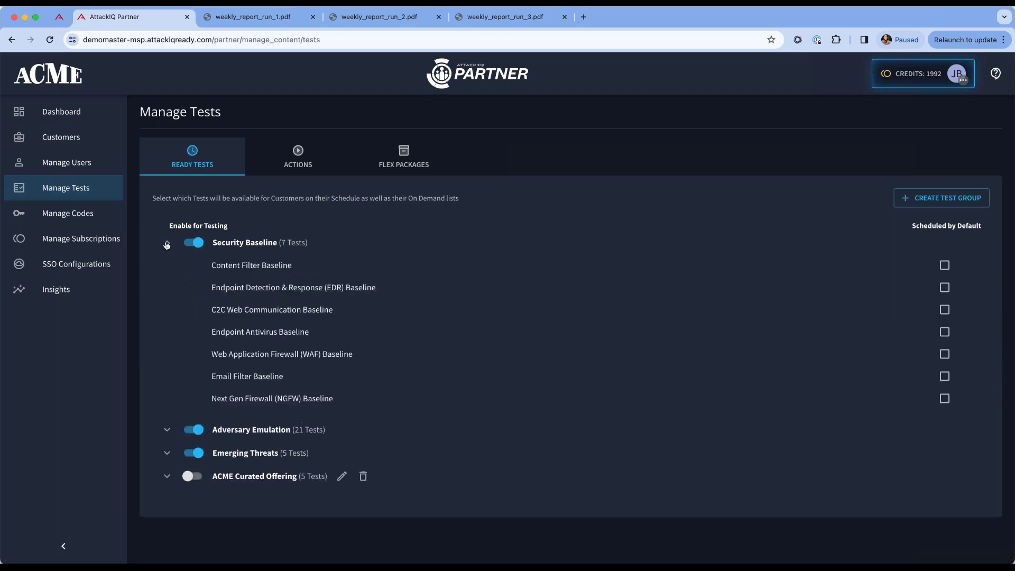
{"action": "left_click", "coordinate": [167, 244]}
{"action": "left_click", "coordinate": [167, 274]}
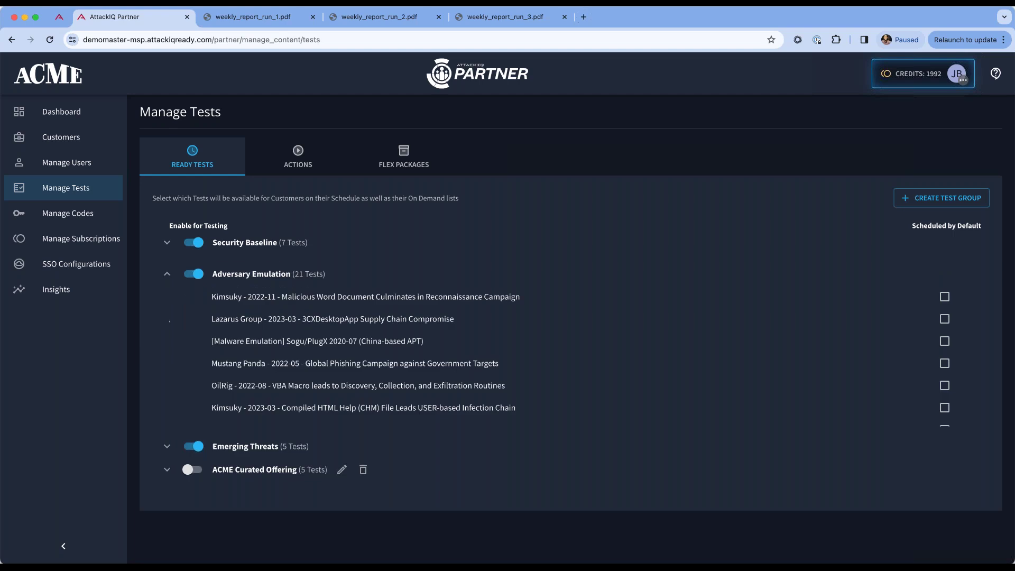
{"action": "left_click", "coordinate": [166, 274]}
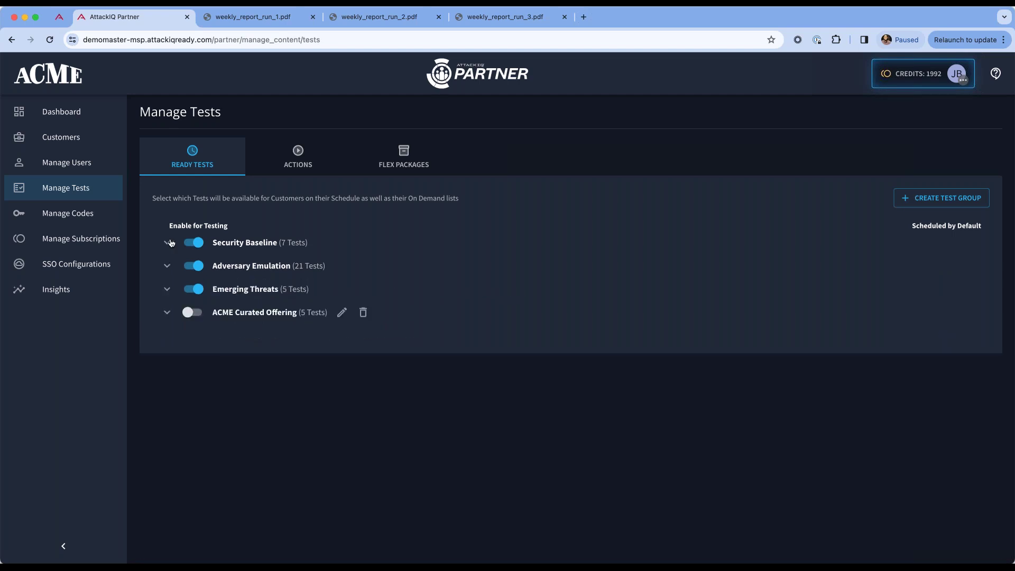
Try to set the Content Filter Baseline test in the Security Baseline group as scheduled by default
{"action": "left_click", "coordinate": [168, 243]}
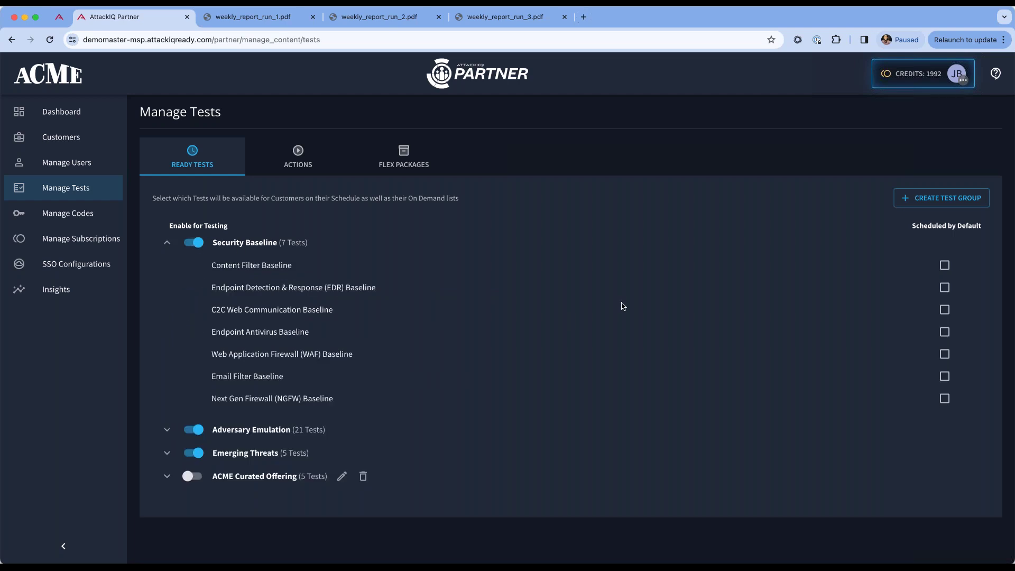
{"action": "left_click", "coordinate": [946, 265]}
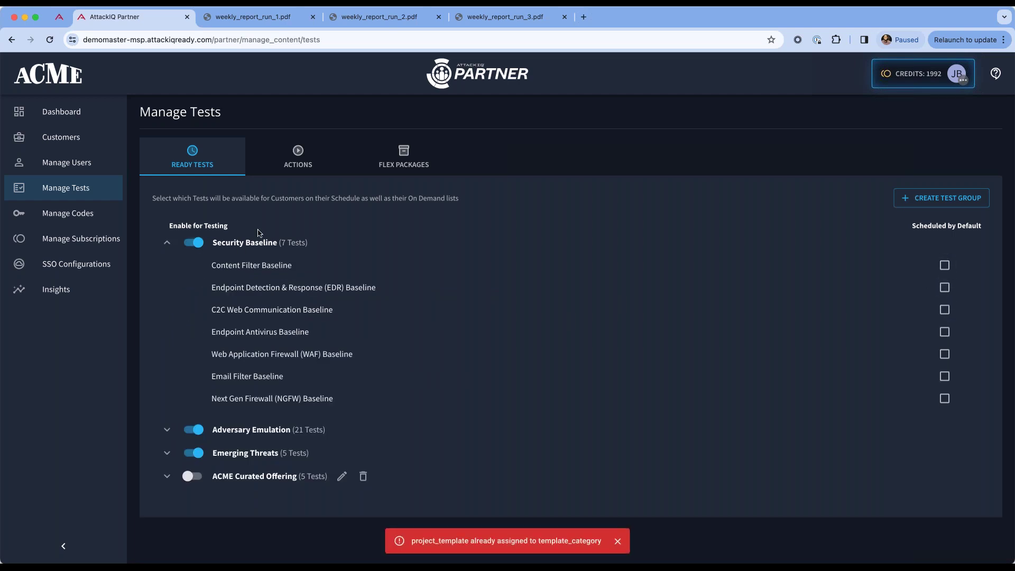
{"action": "left_click", "coordinate": [169, 243]}
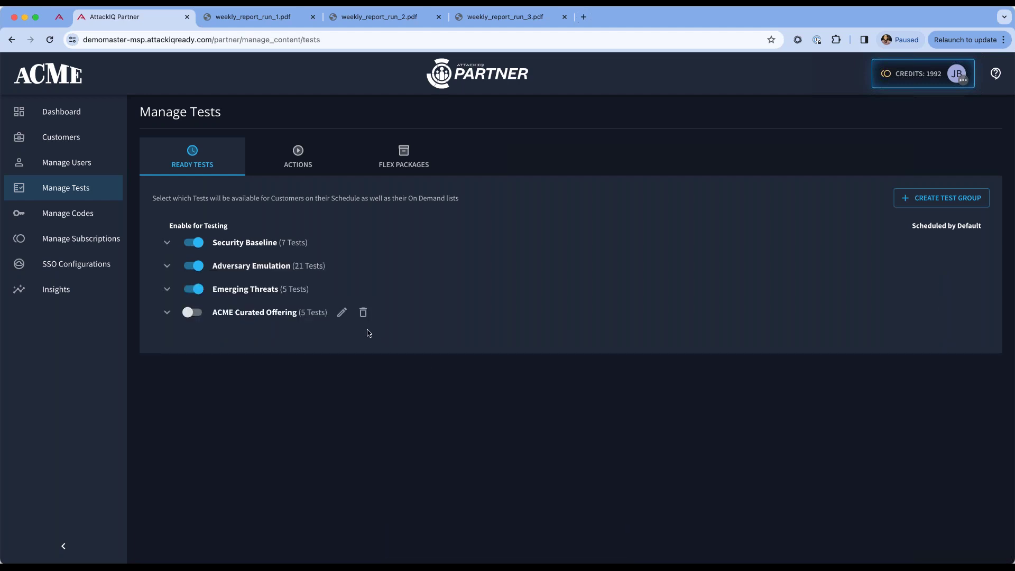
Examine the name and test selection of the ACME Curated Offering group in its edit form, leaving without saving
{"action": "left_click", "coordinate": [342, 313]}
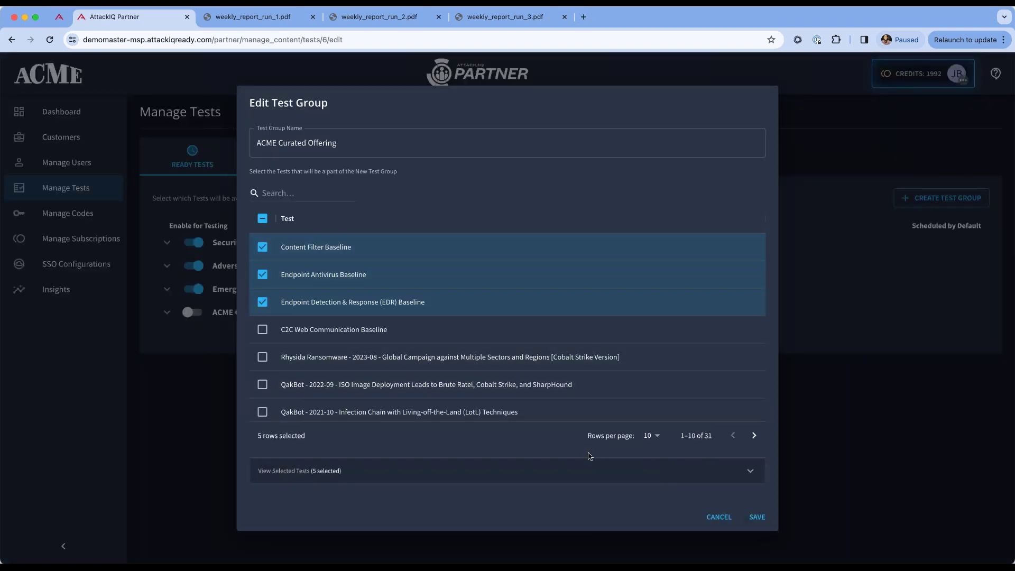
{"action": "left_click", "coordinate": [261, 144]}
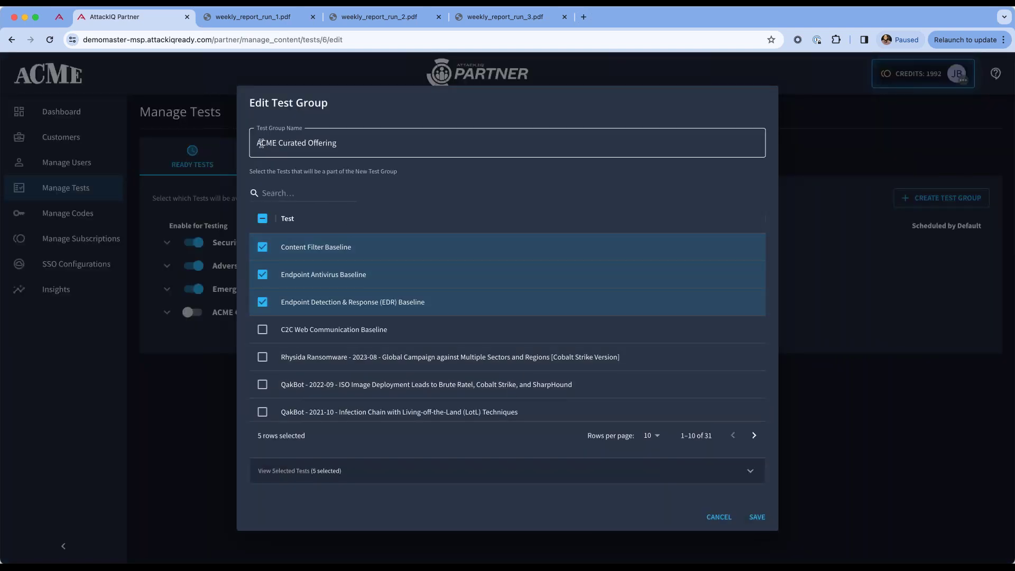
{"action": "triple_click", "coordinate": [261, 143]}
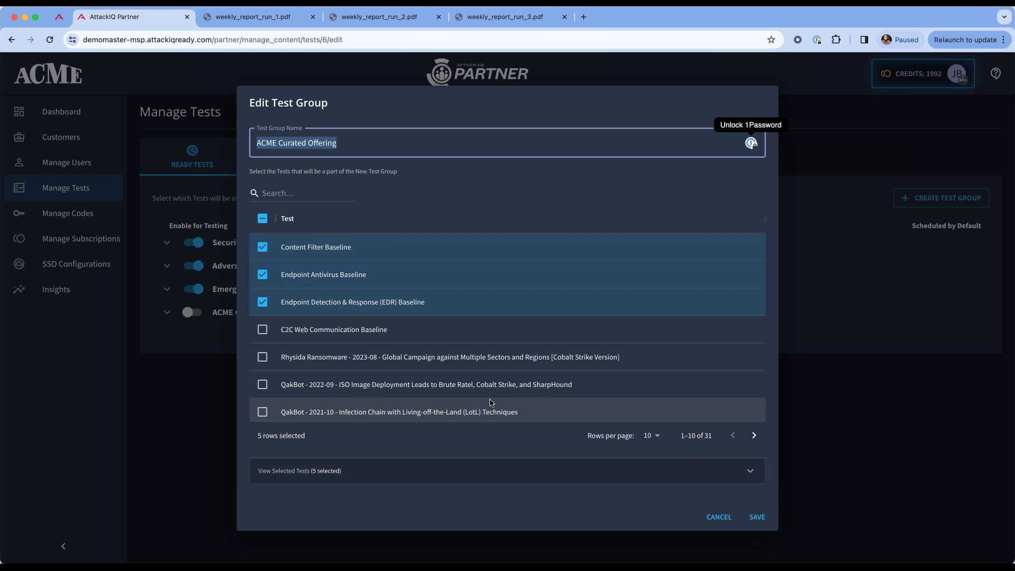
{"action": "scroll", "coordinate": [491, 403], "scroll_direction": "down", "scroll_amount": 3}
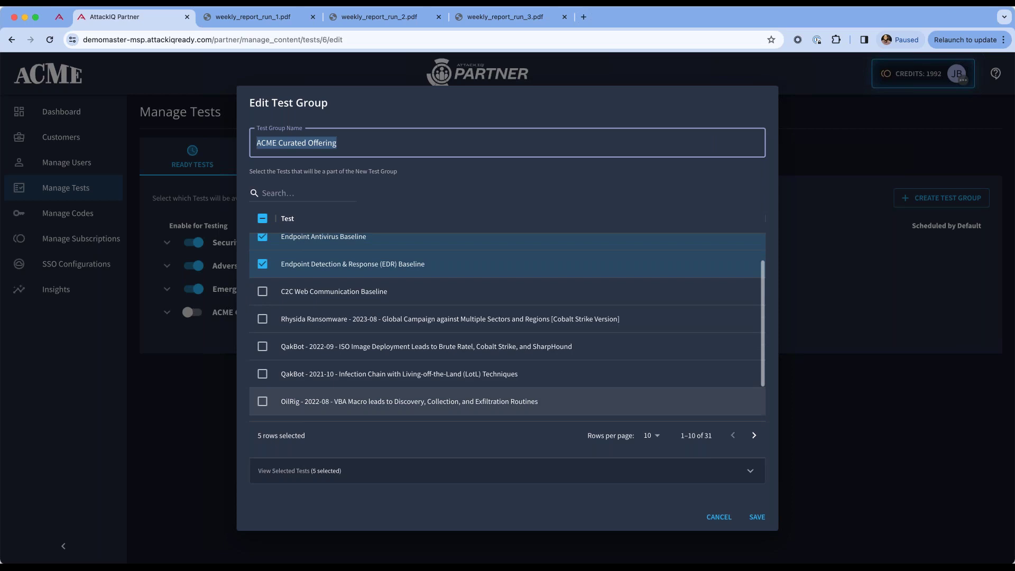
{"action": "scroll", "coordinate": [491, 403], "scroll_direction": "down", "scroll_amount": 1}
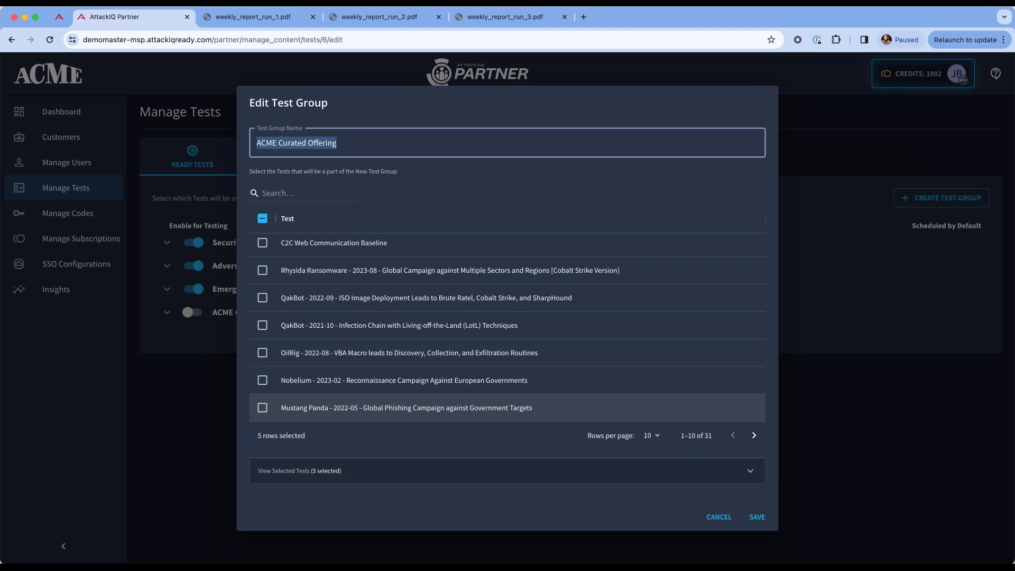
{"action": "left_click", "coordinate": [708, 517]}
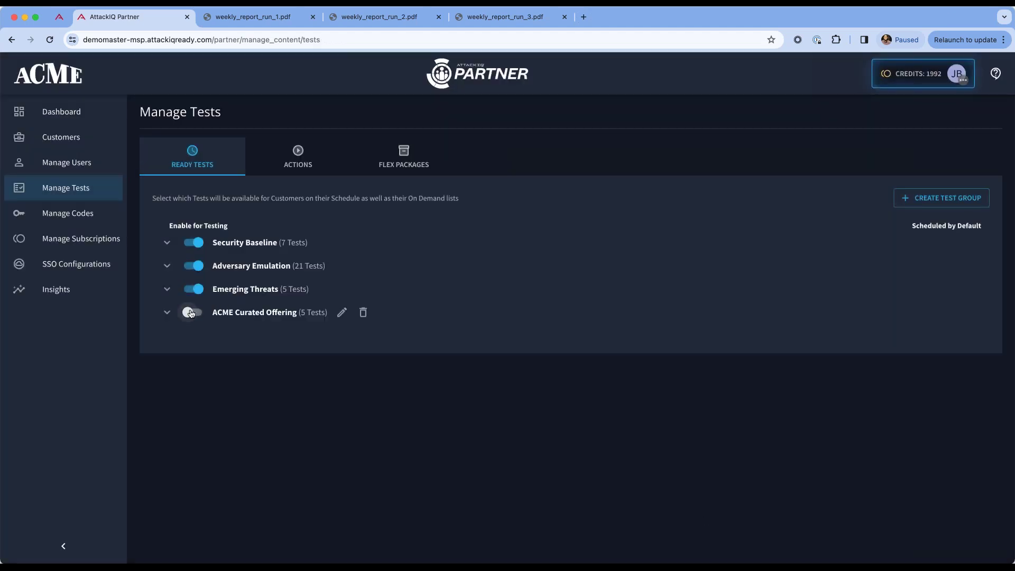
Enable the ACME Curated Offering group for testing to view its tests, and disable it again
{"action": "left_click", "coordinate": [191, 313]}
{"action": "left_click", "coordinate": [169, 314]}
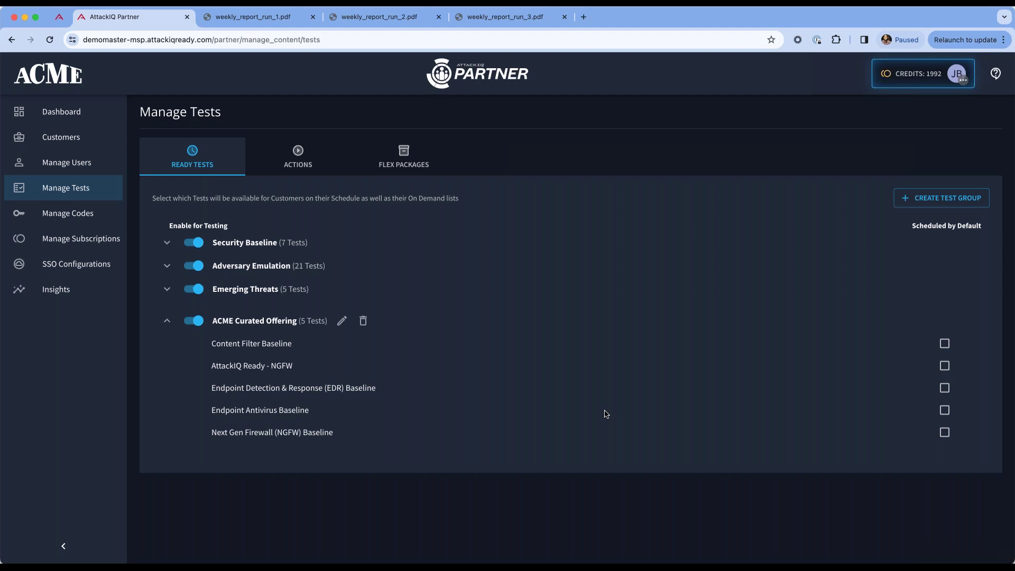
{"action": "left_click", "coordinate": [201, 323]}
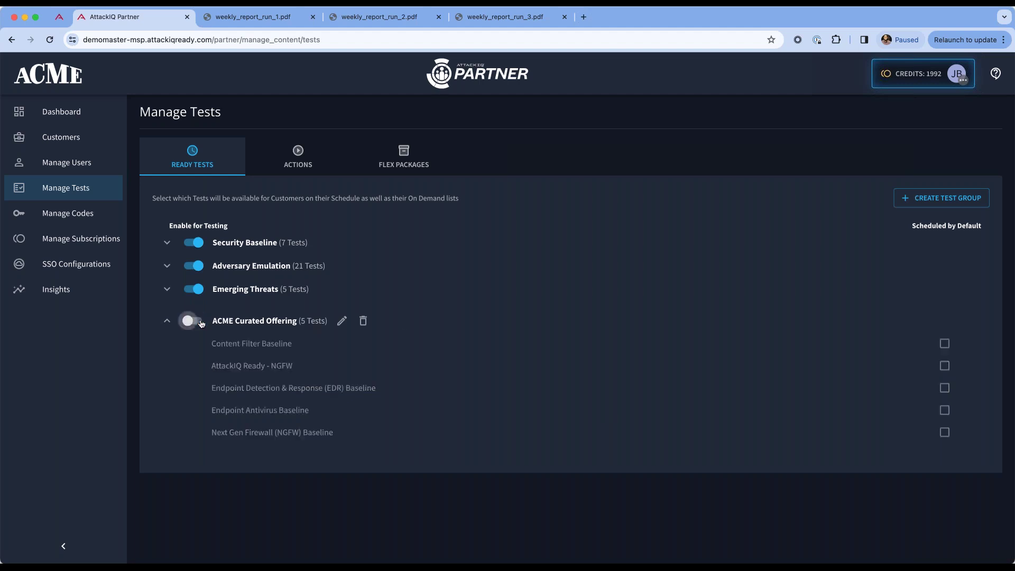
{"action": "left_click", "coordinate": [168, 323]}
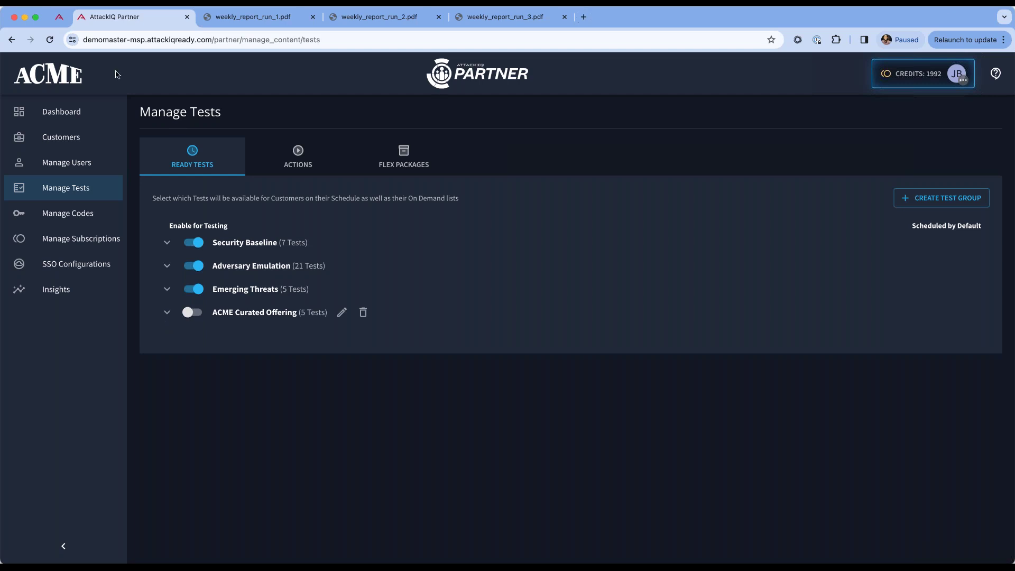
Switch to the AttackIQ Ready! customer tenant and view its deployed test points
{"action": "left_click", "coordinate": [60, 17]}
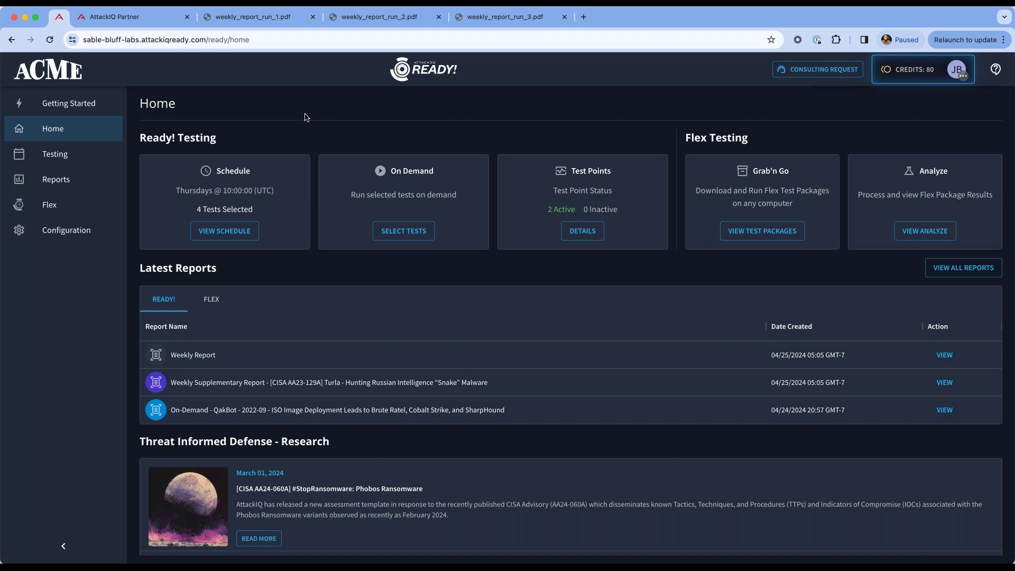
{"action": "left_click", "coordinate": [92, 243]}
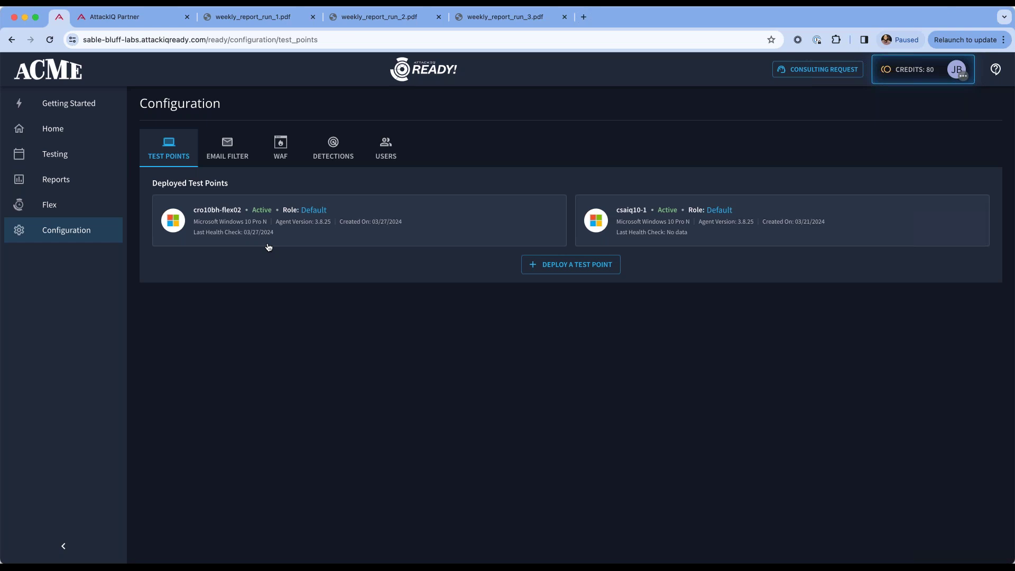
Run only the Endpoint Detection & Response (EDR) Baseline test on demand
{"action": "left_click", "coordinate": [76, 155]}
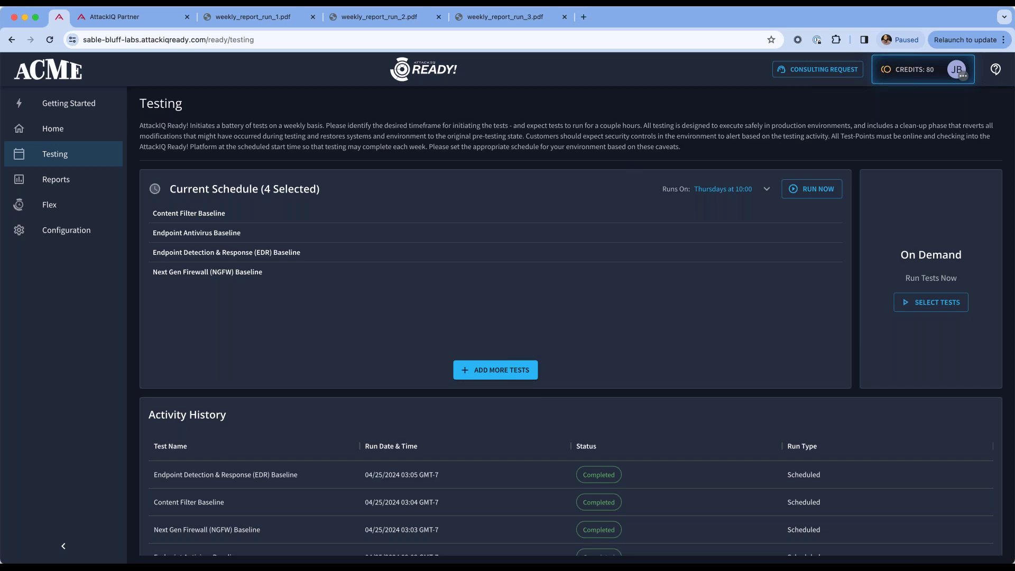
{"action": "left_click", "coordinate": [920, 302]}
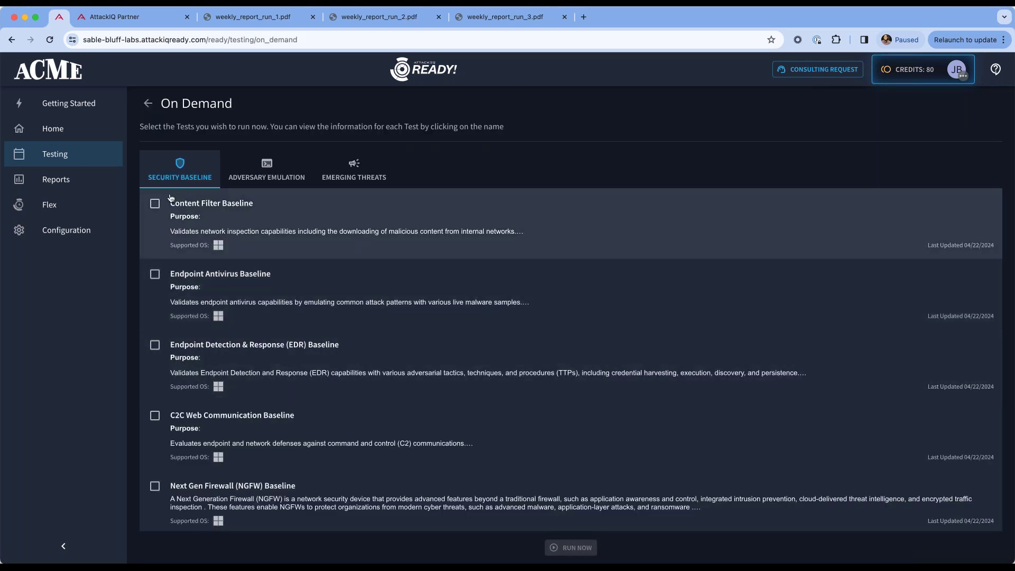
{"action": "left_click", "coordinate": [155, 204]}
{"action": "left_click", "coordinate": [154, 204]}
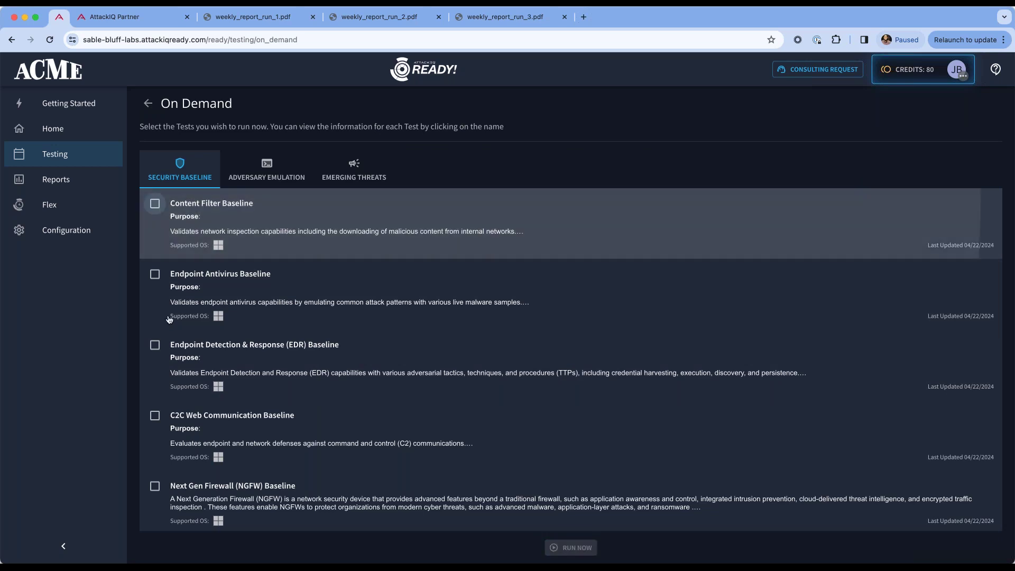
{"action": "left_click", "coordinate": [155, 344]}
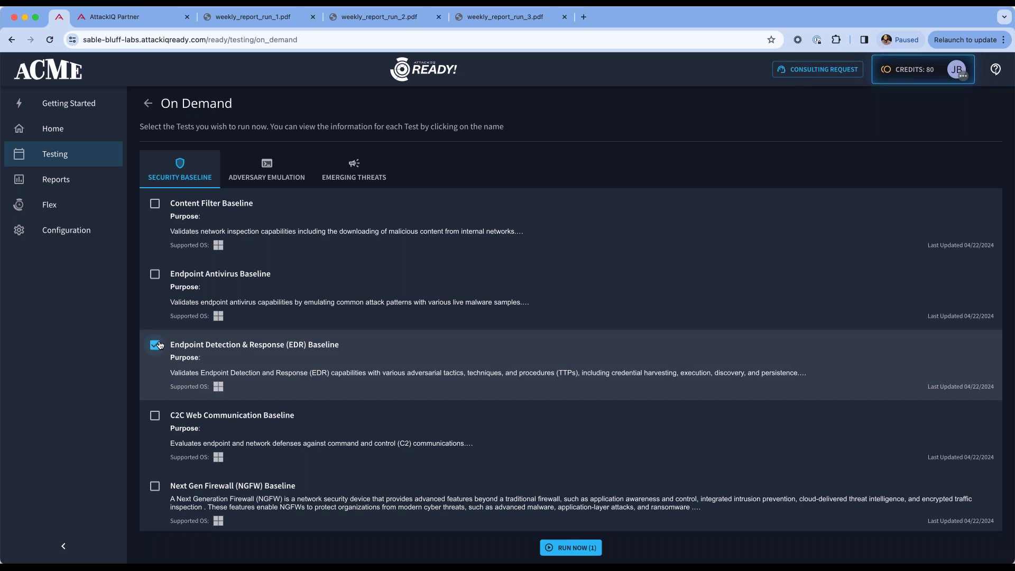
{"action": "left_click", "coordinate": [571, 548]}
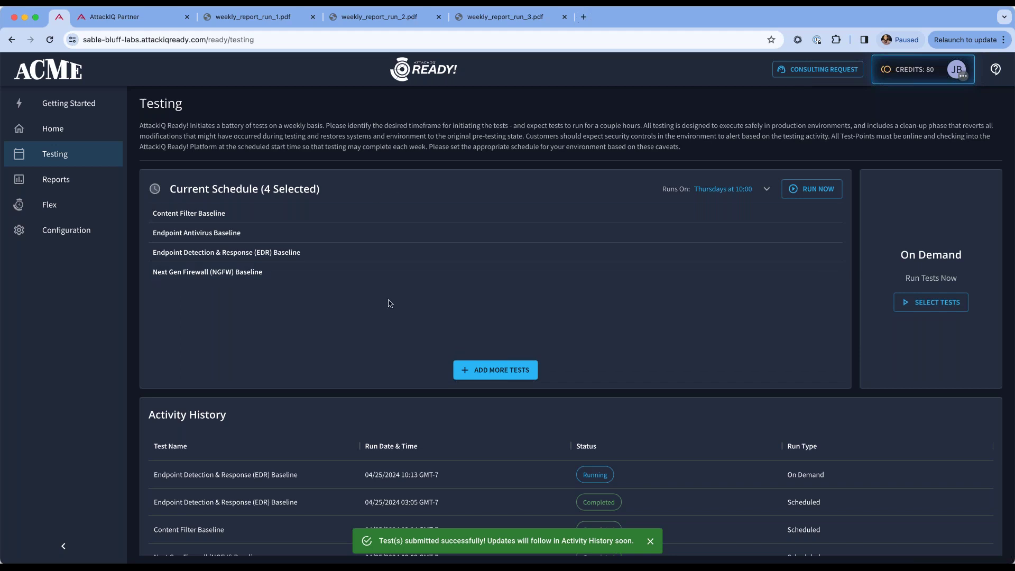
Switch to AttackIQ Partner and examine the retailer customer's credit transaction history and Flex runs
{"action": "left_click", "coordinate": [135, 17]}
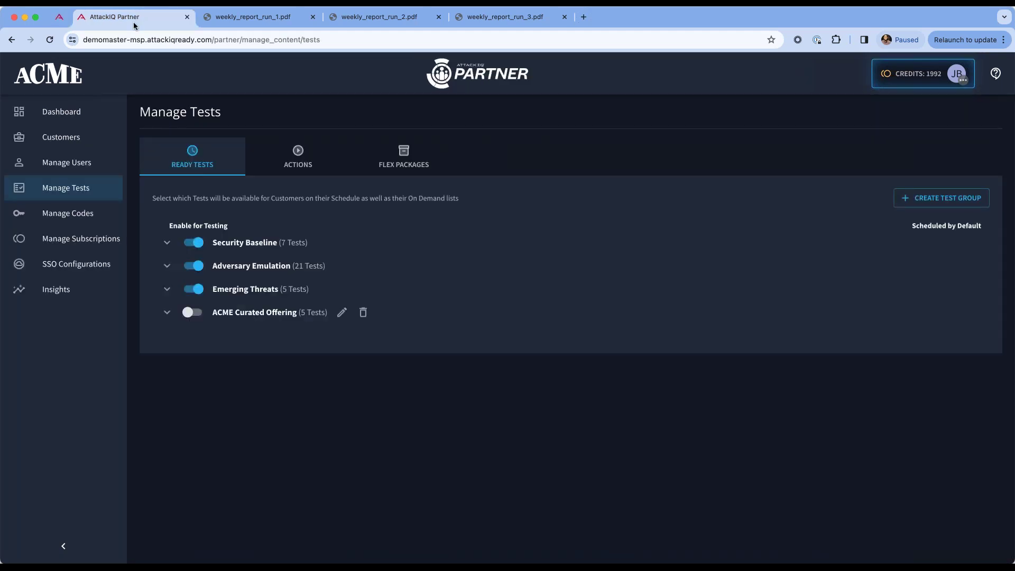
{"action": "left_click", "coordinate": [77, 142]}
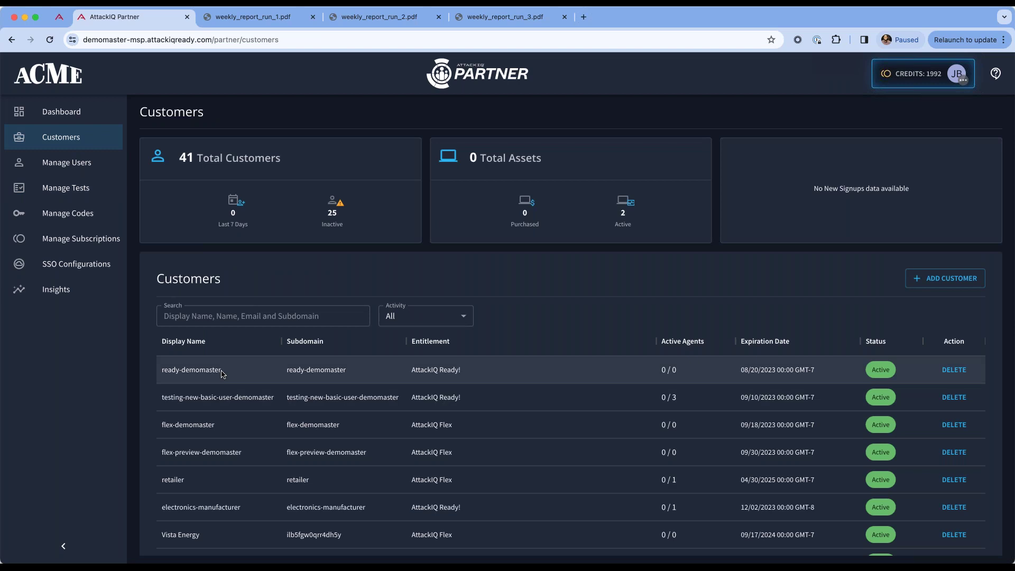
{"action": "scroll", "coordinate": [201, 476], "scroll_direction": "down", "scroll_amount": 3}
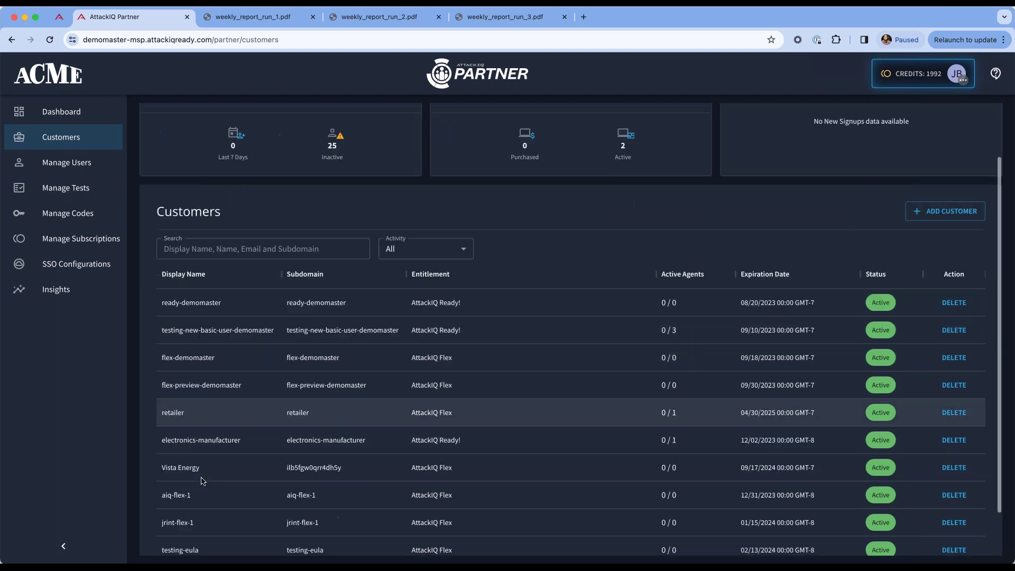
{"action": "left_click", "coordinate": [181, 376]}
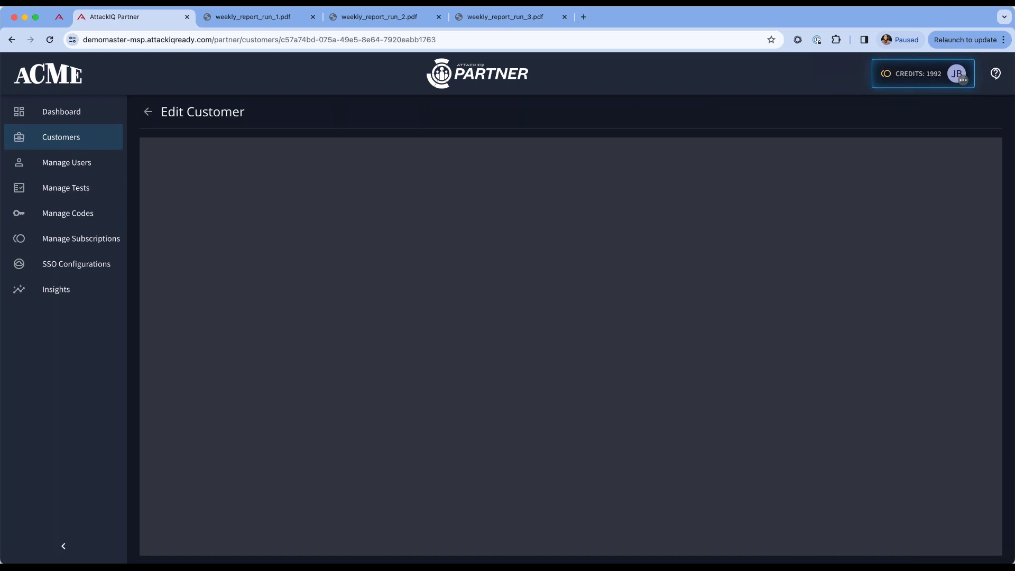
{"action": "scroll", "coordinate": [506, 367], "scroll_direction": "down", "scroll_amount": 3}
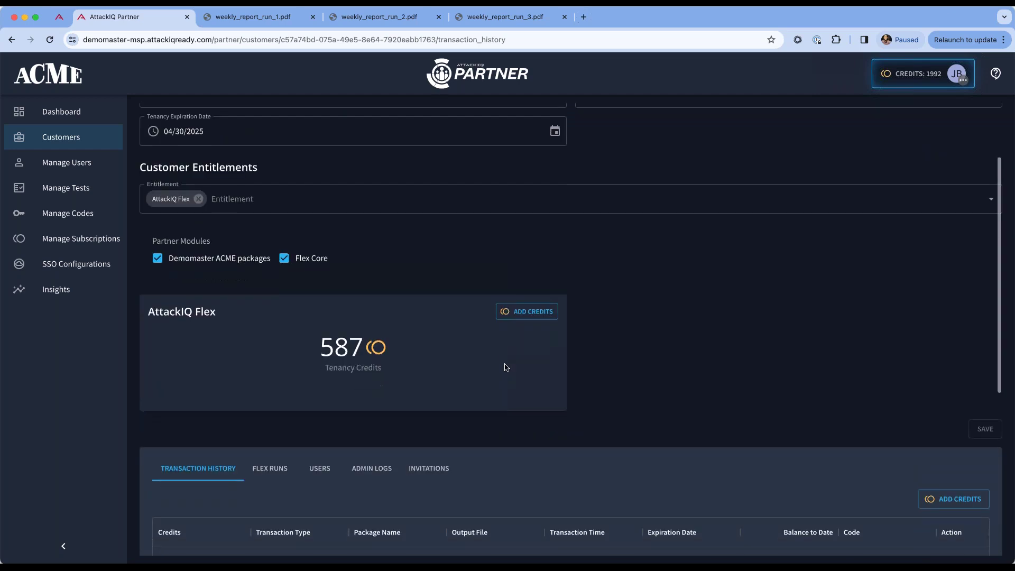
{"action": "scroll", "coordinate": [506, 367], "scroll_direction": "down", "scroll_amount": 3}
{"action": "scroll", "coordinate": [279, 390], "scroll_direction": "down", "scroll_amount": 2}
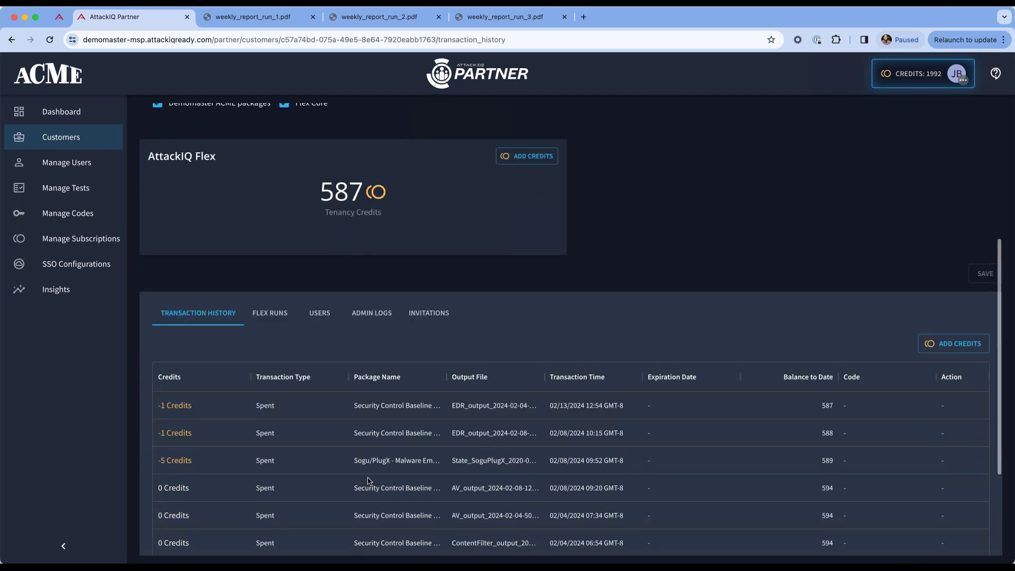
{"action": "left_click", "coordinate": [270, 313]}
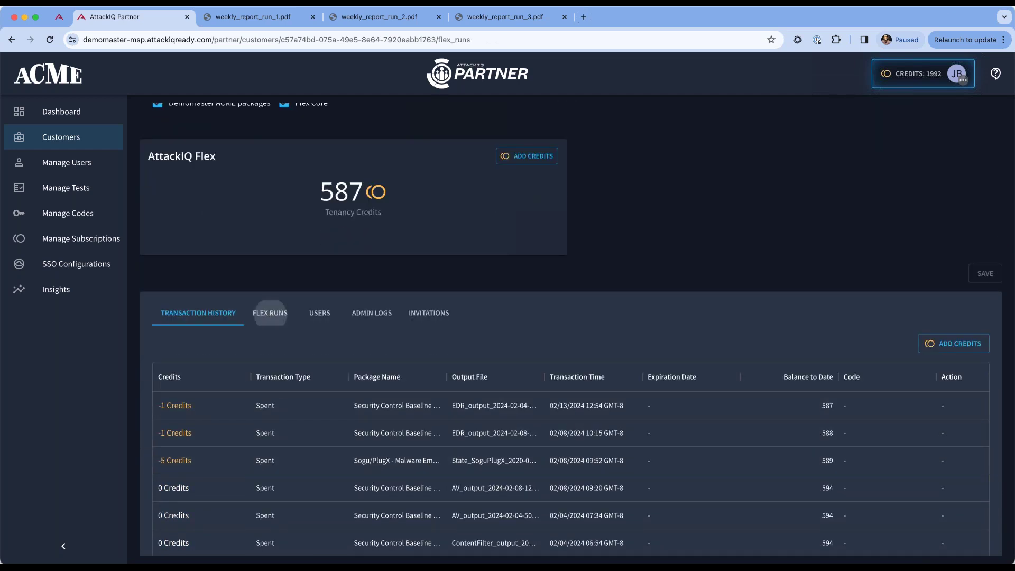
{"action": "scroll", "coordinate": [729, 433], "scroll_direction": "down", "scroll_amount": 3}
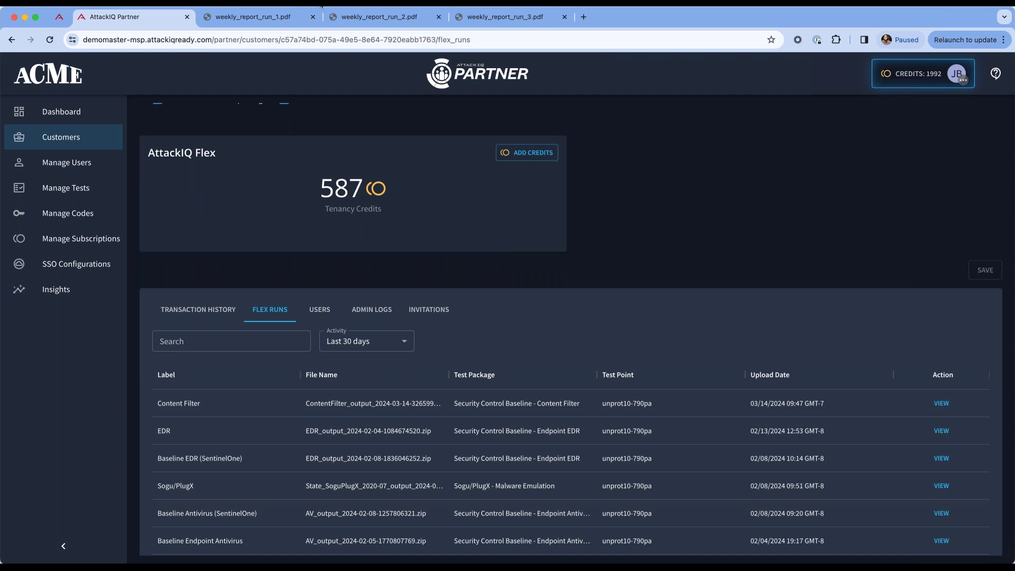
Switch to the weekly_report_run_1.pdf report and view its cover page
{"action": "left_click", "coordinate": [283, 20]}
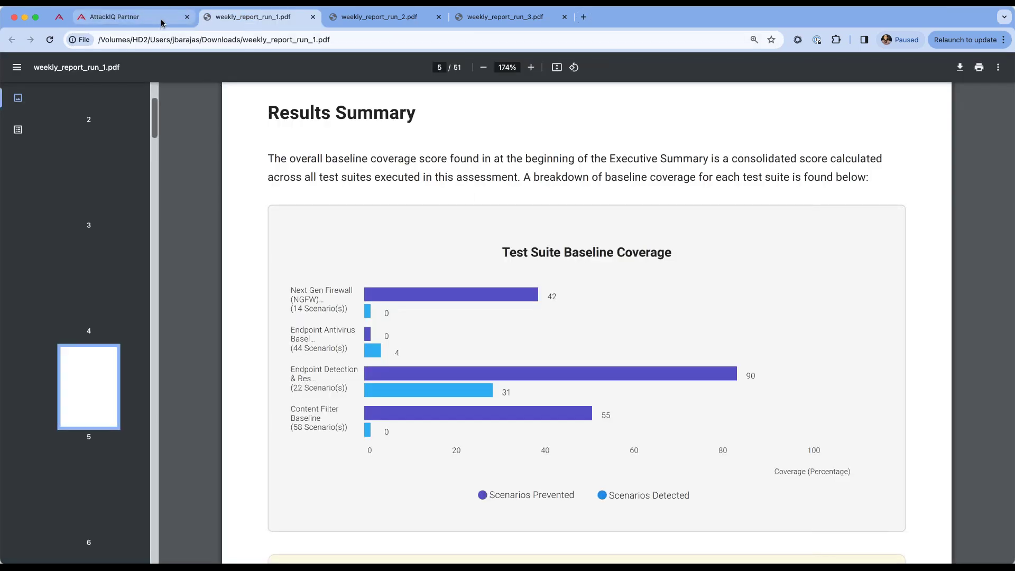
{"action": "scroll", "coordinate": [99, 109], "scroll_direction": "up", "scroll_amount": 3}
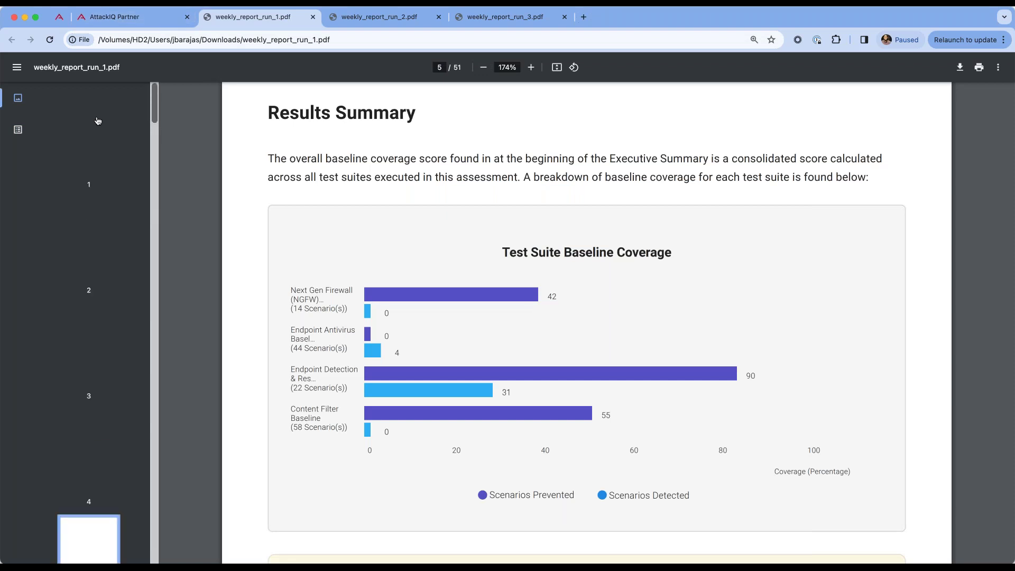
{"action": "left_click", "coordinate": [98, 121]}
{"action": "scroll", "coordinate": [426, 257], "scroll_direction": "down", "scroll_amount": 3}
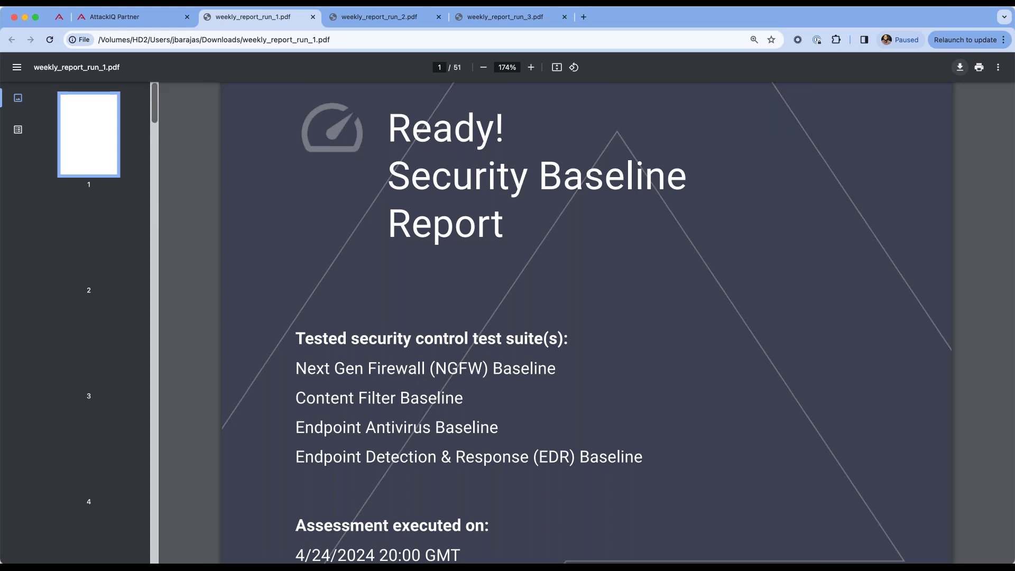
View the report's Table of Contents and the Overall Baseline Coverage Score chart in the Executive Summary
{"action": "left_click", "coordinate": [98, 232]}
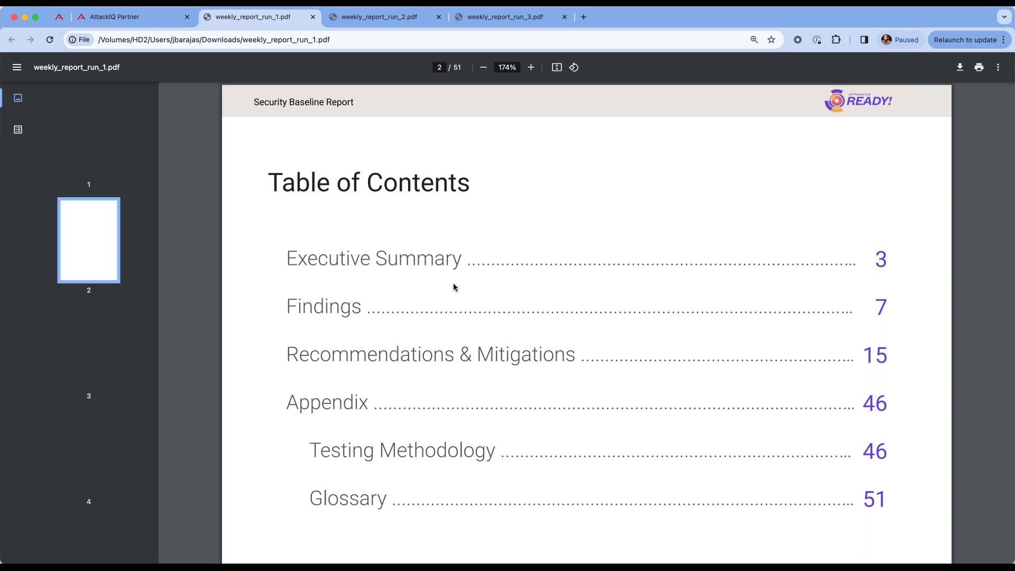
{"action": "left_click", "coordinate": [98, 344]}
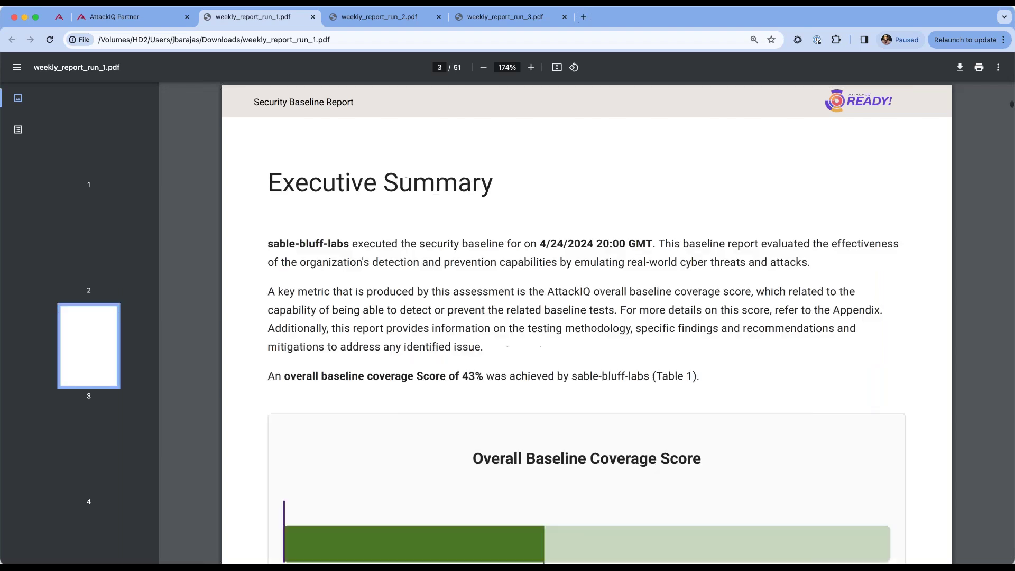
{"action": "scroll", "coordinate": [542, 299], "scroll_direction": "down", "scroll_amount": 3}
{"action": "key", "text": "ctrl+minus"}
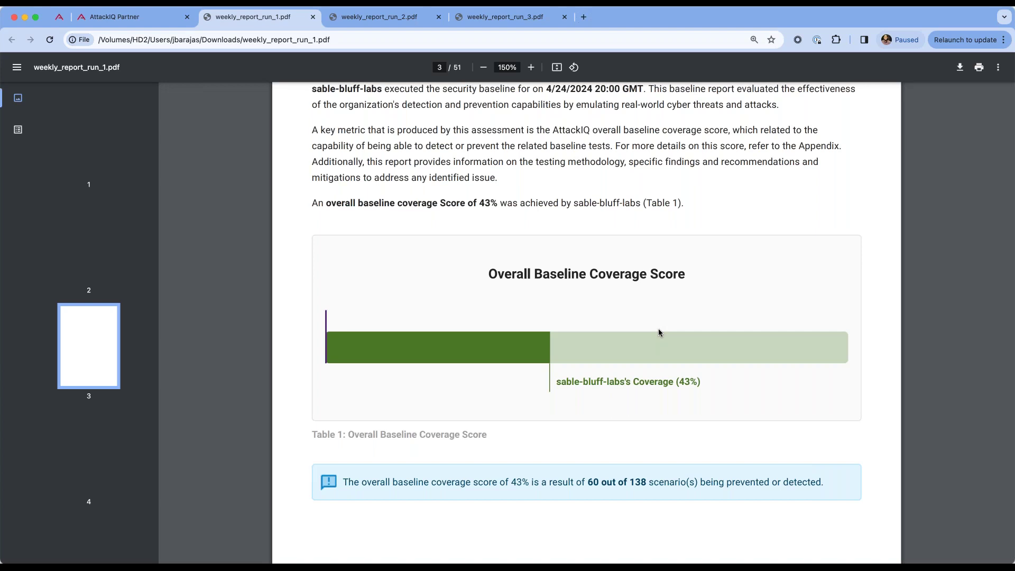
View the Assessment Scope page and the Test Suite Baseline Coverage chart in the Results Summary
{"action": "left_click", "coordinate": [110, 437]}
{"action": "scroll", "coordinate": [110, 437], "scroll_direction": "down", "scroll_amount": 3}
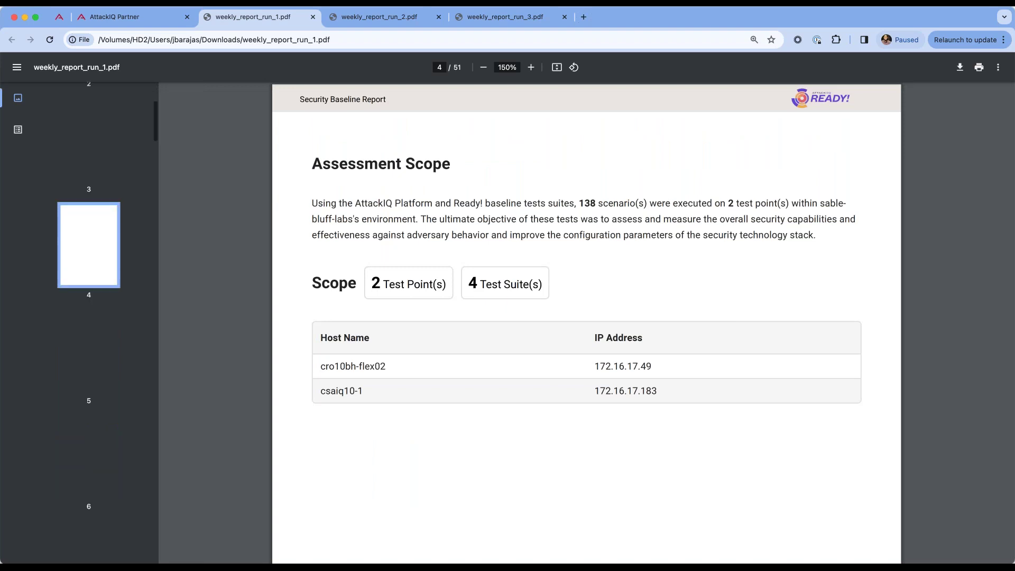
{"action": "scroll", "coordinate": [85, 340], "scroll_direction": "down", "scroll_amount": 1}
{"action": "left_click", "coordinate": [85, 340]}
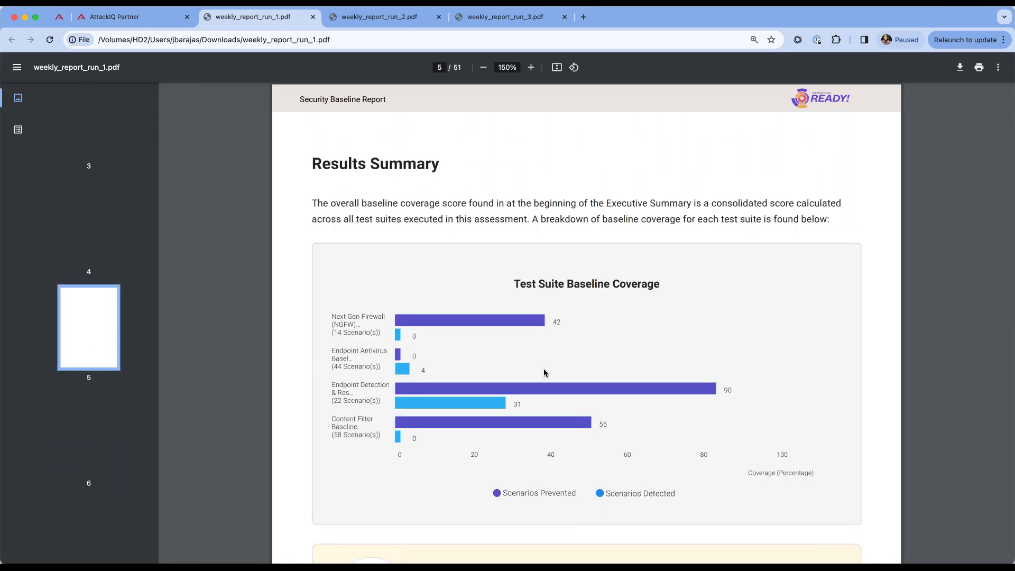
{"action": "scroll", "coordinate": [543, 369], "scroll_direction": "down", "scroll_amount": 3}
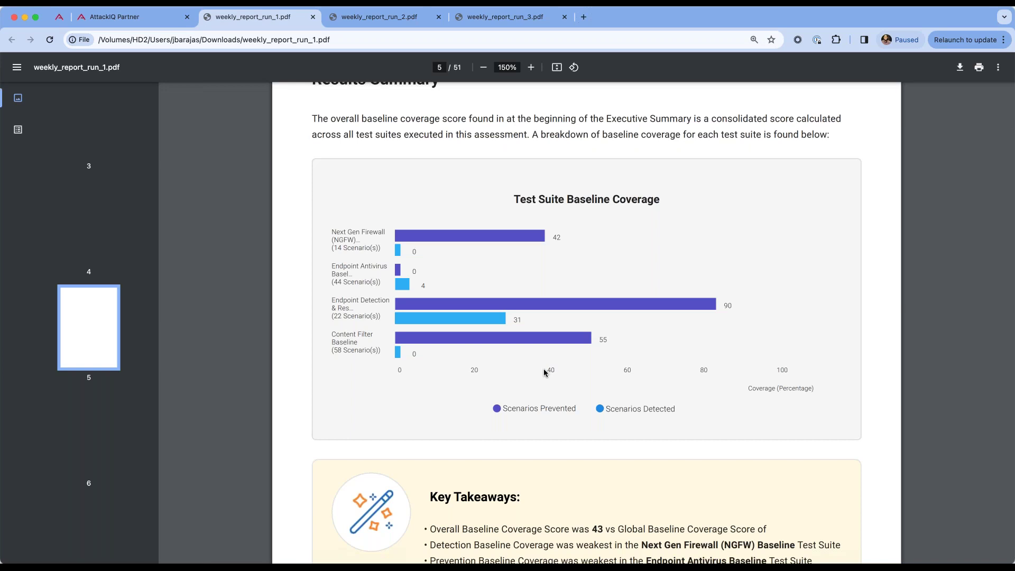
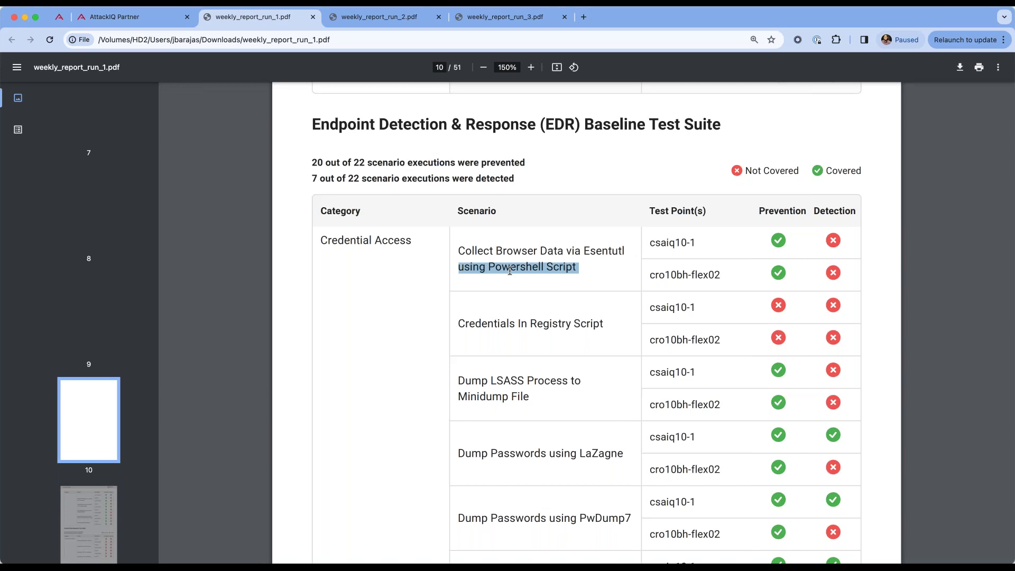
Highlight the Credentials In Registry Script scenario in the EDR findings, then the two test points listed for Dump Passwords using LaZagne
{"action": "triple_click", "coordinate": [543, 322]}
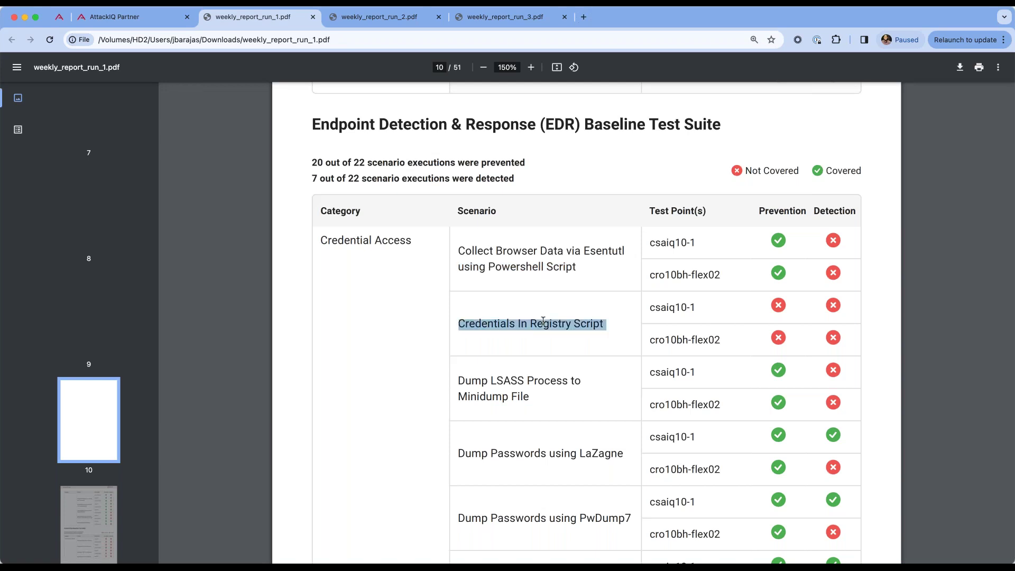
{"action": "left_click", "coordinate": [560, 325]}
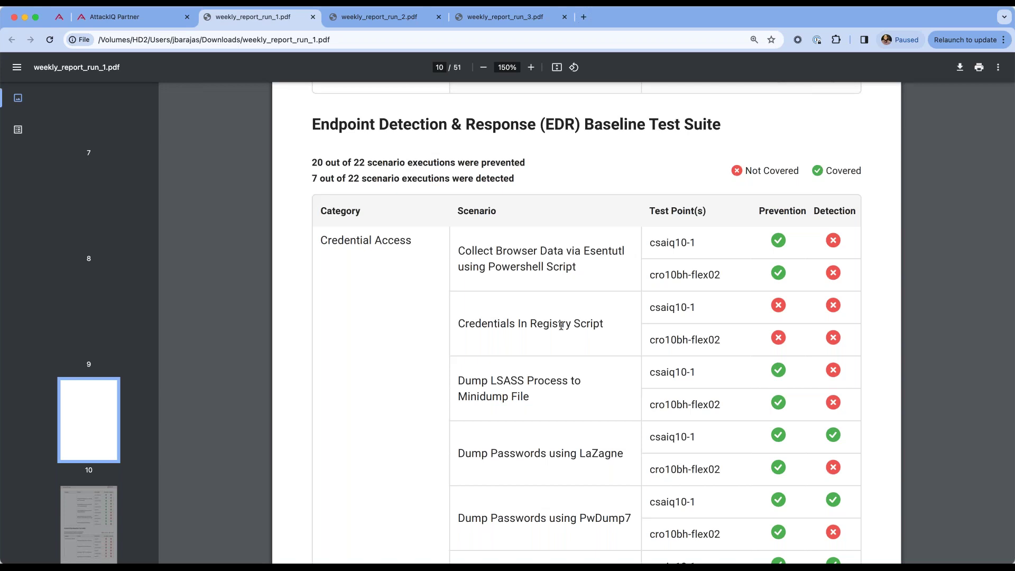
{"action": "scroll", "coordinate": [561, 325], "scroll_direction": "down", "scroll_amount": 5}
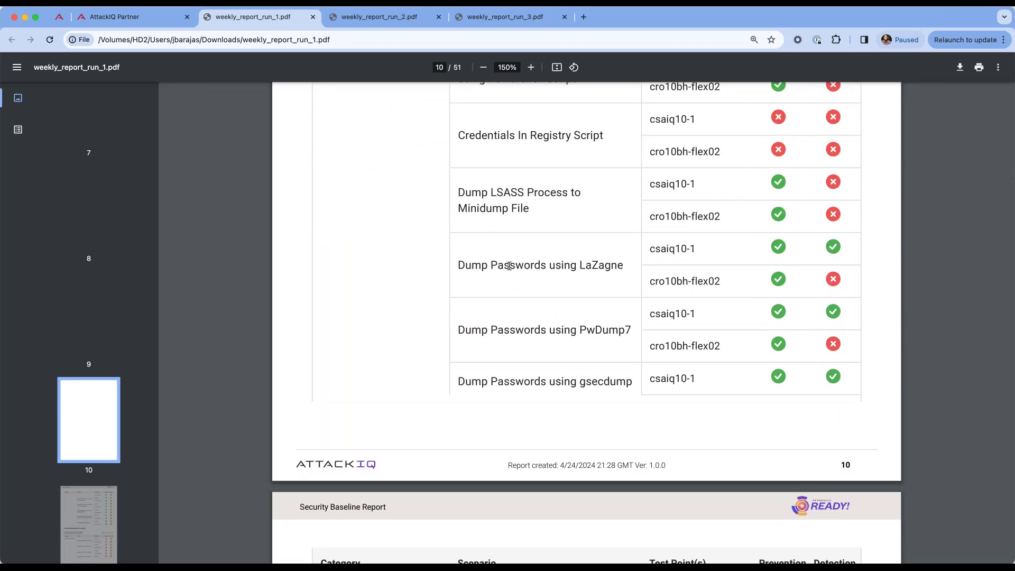
{"action": "double_click", "coordinate": [679, 248]}
{"action": "double_click", "coordinate": [706, 281]}
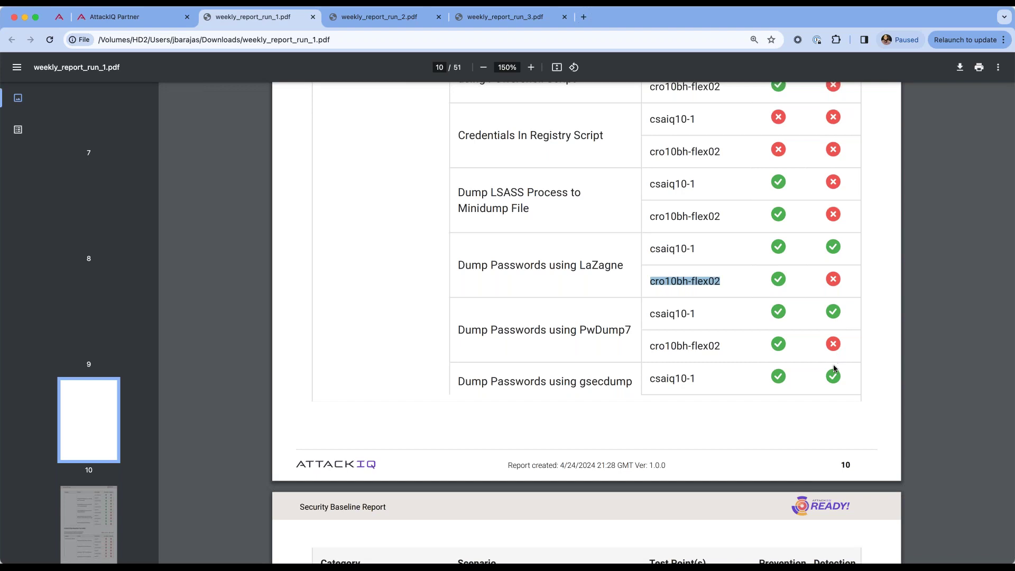
Examine the prevention and detection results of the remaining EDR Credential Access scenarios on page 11
{"action": "scroll", "coordinate": [832, 368], "scroll_direction": "down", "scroll_amount": 5}
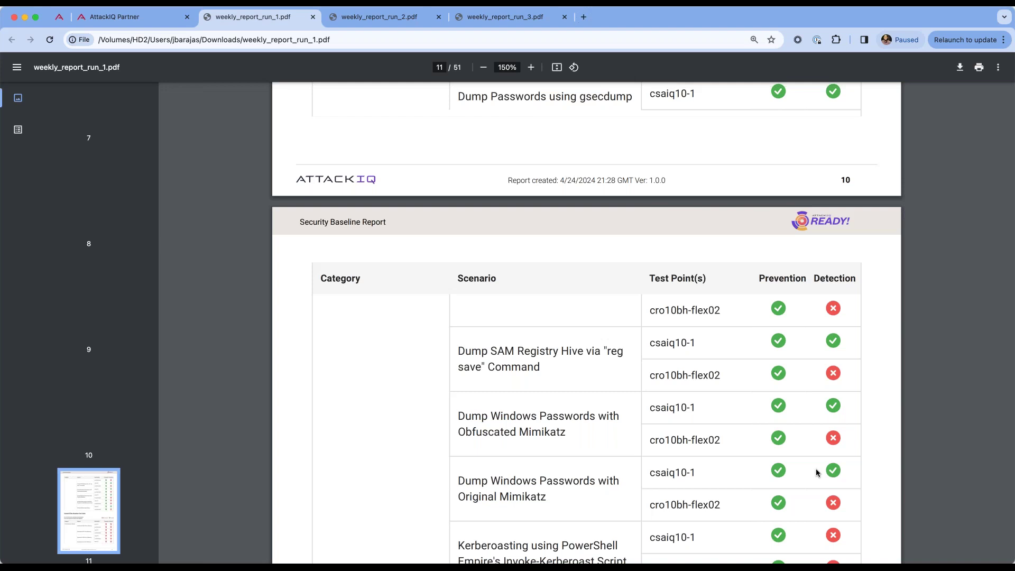
{"action": "scroll", "coordinate": [817, 472], "scroll_direction": "down", "scroll_amount": 5}
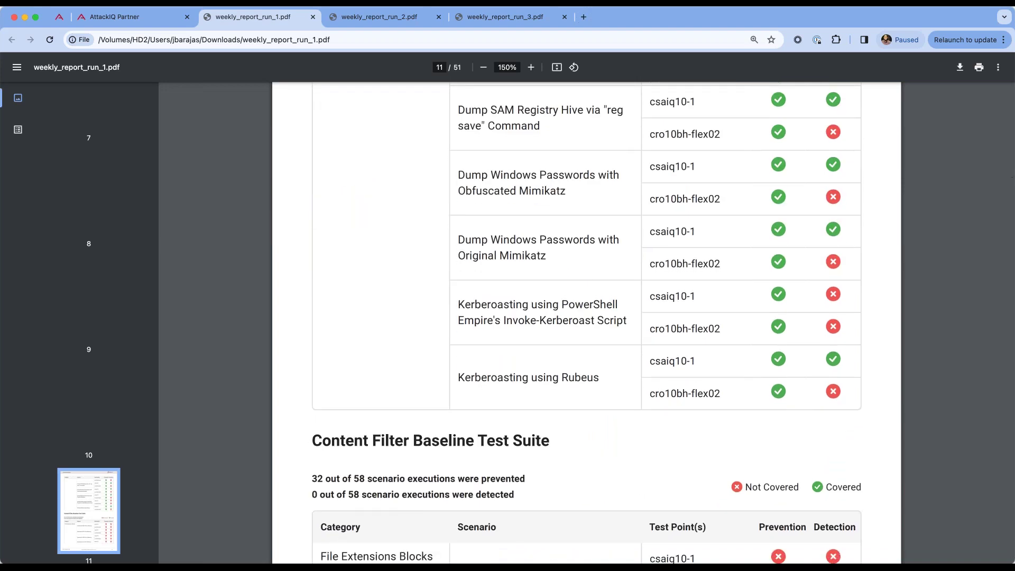
{"action": "scroll", "coordinate": [589, 280], "scroll_direction": "up", "scroll_amount": 1}
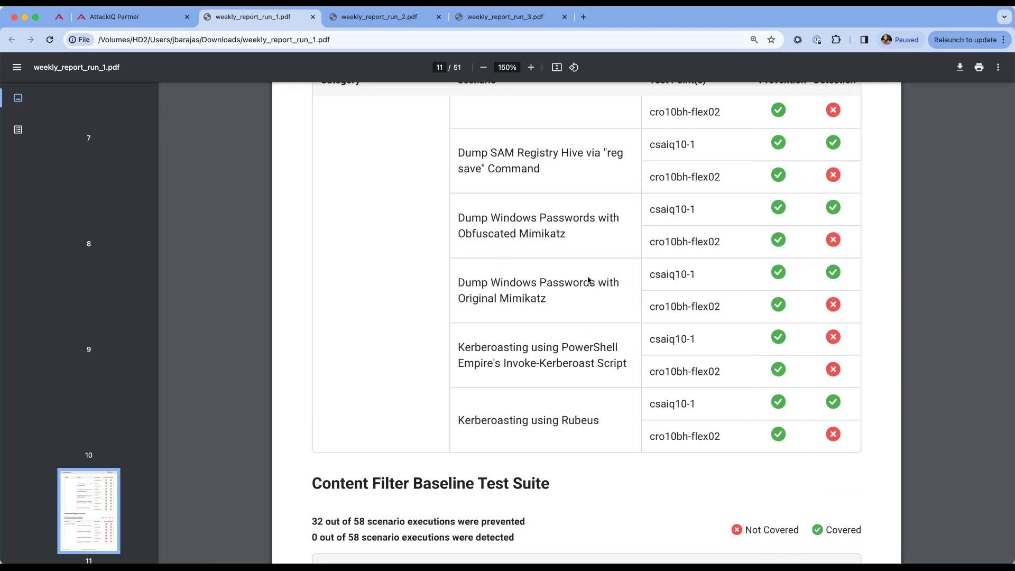
{"action": "scroll", "coordinate": [715, 339], "scroll_direction": "up", "scroll_amount": 2}
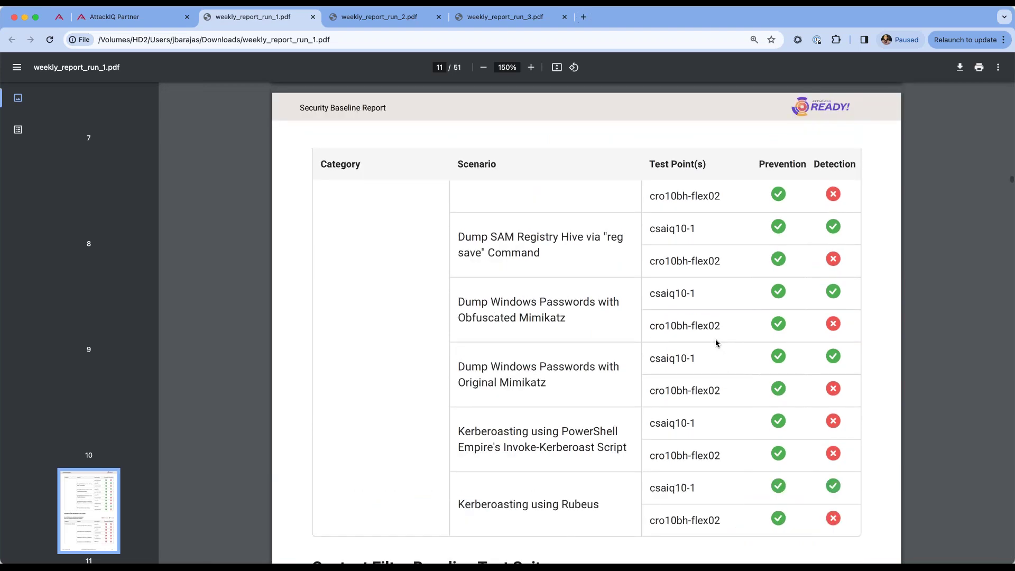
{"action": "scroll", "coordinate": [715, 342], "scroll_direction": "up", "scroll_amount": 5}
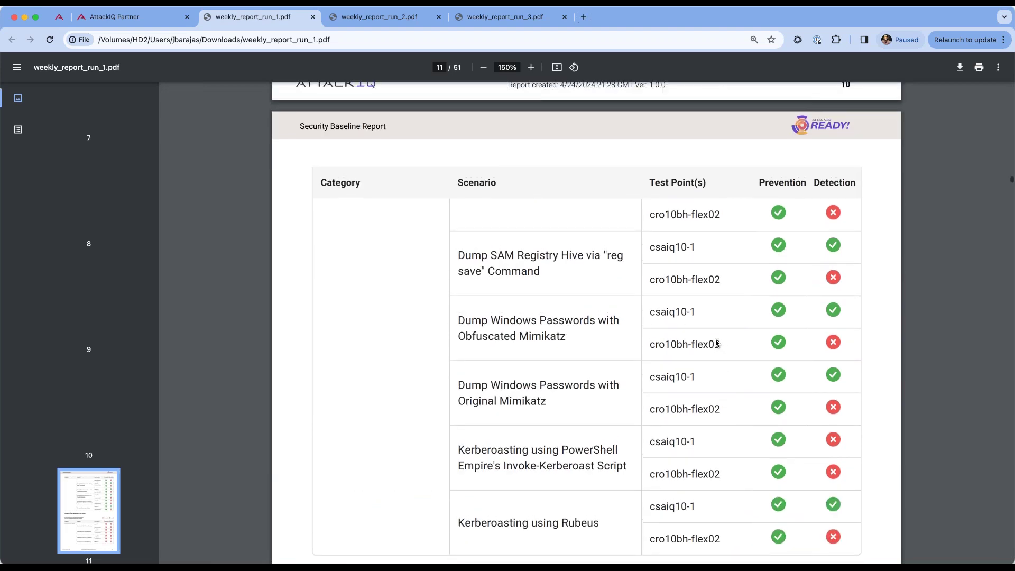
Return to the beginning of the EDR Baseline Test Suite findings on page 10 and highlight the Credentials In Registry Script scenario again
{"action": "scroll", "coordinate": [715, 342], "scroll_direction": "up", "scroll_amount": 12}
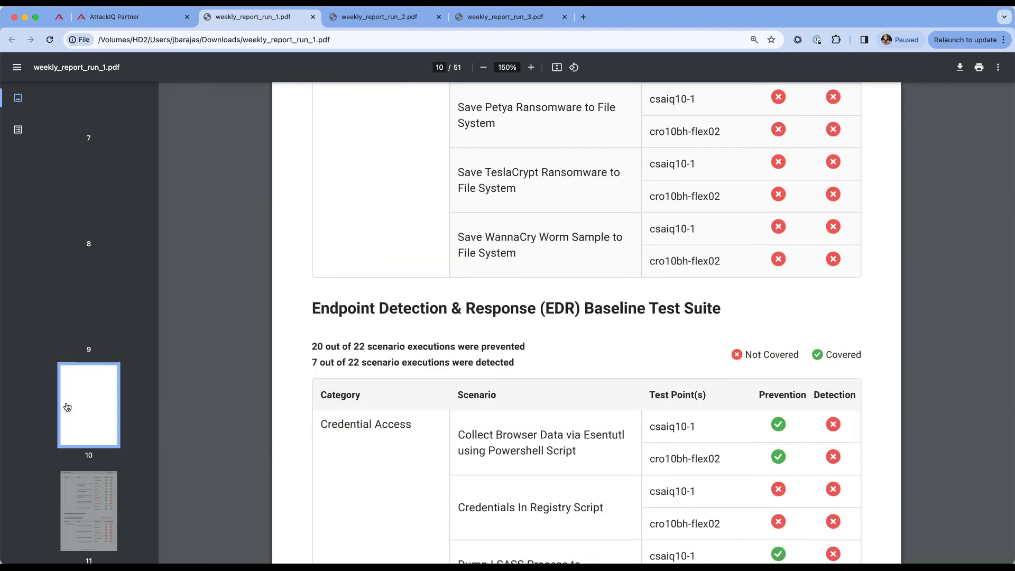
{"action": "scroll", "coordinate": [67, 406], "scroll_direction": "up", "scroll_amount": 2}
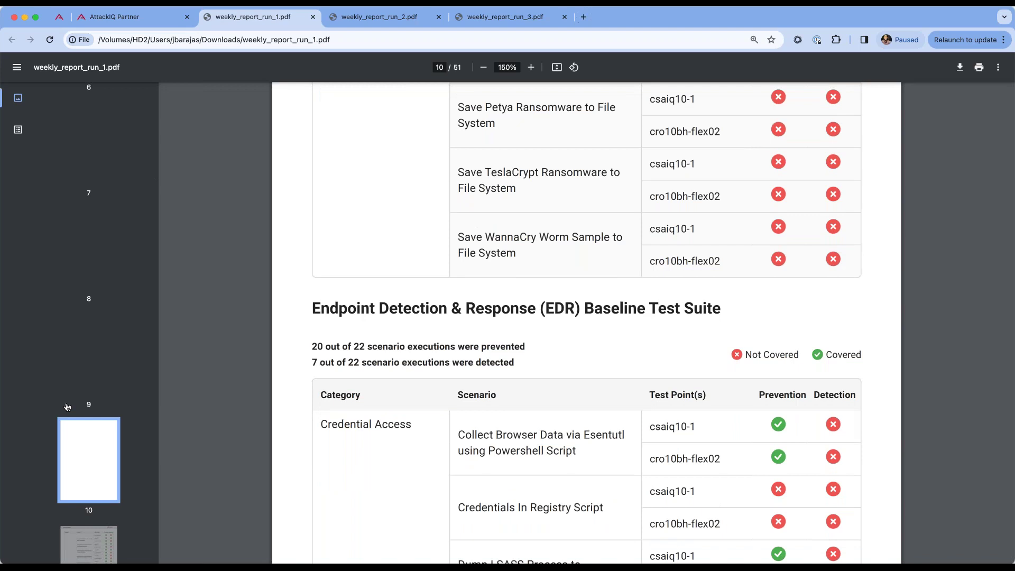
{"action": "scroll", "coordinate": [67, 406], "scroll_direction": "down", "scroll_amount": 1}
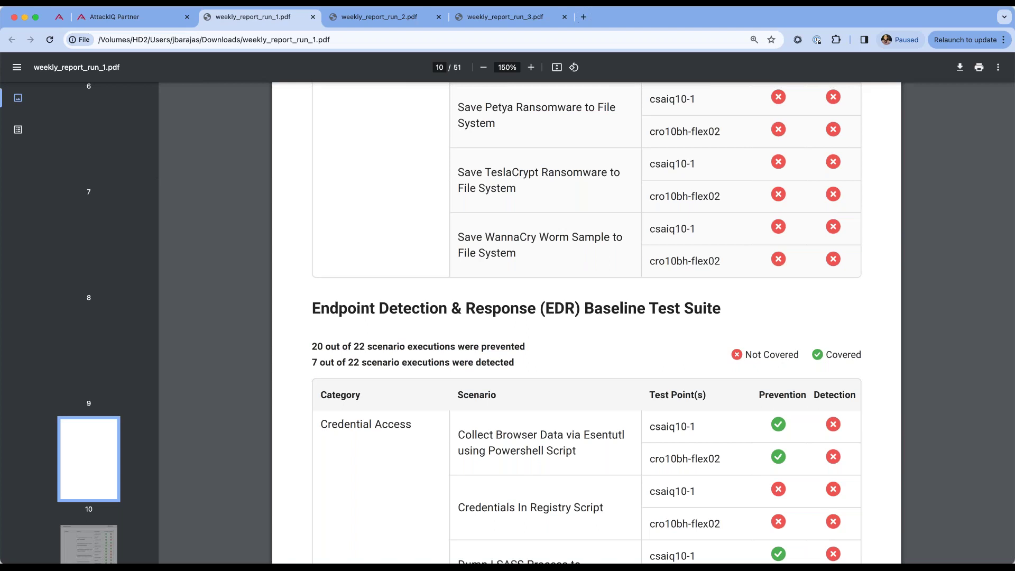
{"action": "triple_click", "coordinate": [495, 508]}
{"action": "left_click", "coordinate": [575, 508]}
{"action": "scroll", "coordinate": [575, 507], "scroll_direction": "down", "scroll_amount": 4}
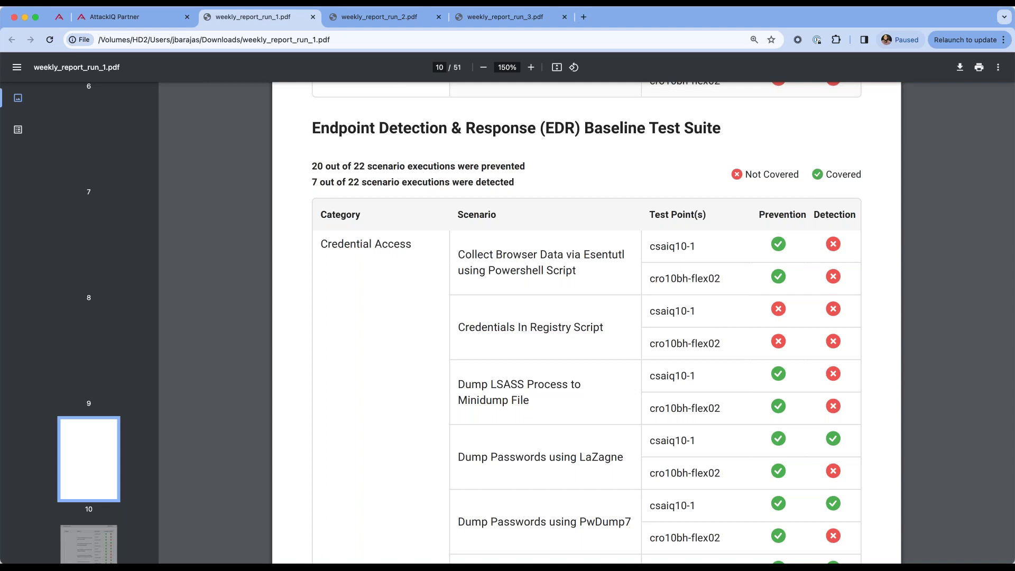
Switch to the weekly_report_run_2.pdf report and view its Test Suite Baseline Coverage chart
{"action": "left_click", "coordinate": [358, 18]}
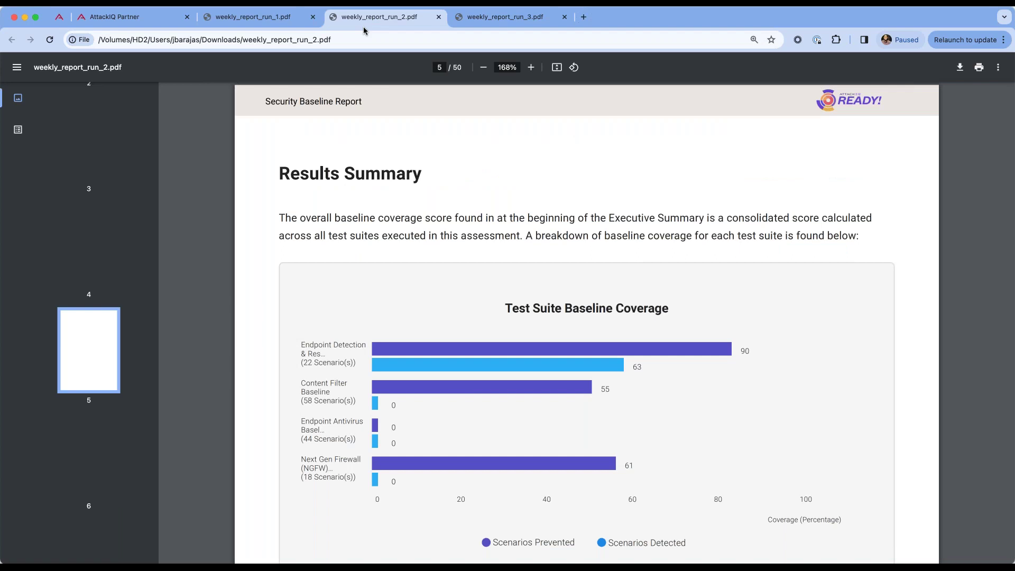
{"action": "scroll", "coordinate": [477, 228], "scroll_direction": "down", "scroll_amount": 1}
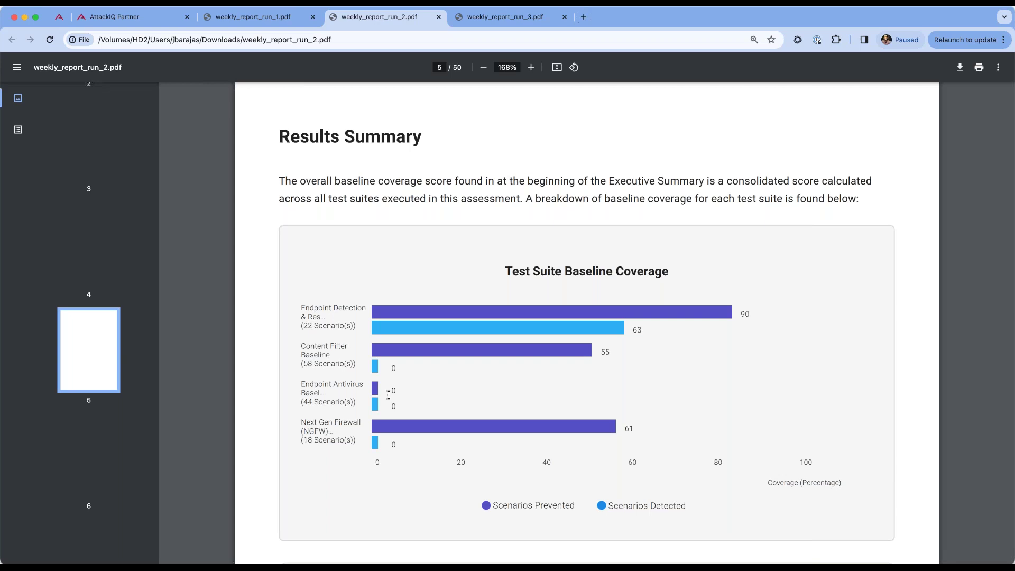
Open the Findings on page 7 of the second report and highlight the Credentials In Registry Script scenario
{"action": "scroll", "coordinate": [65, 368], "scroll_direction": "down", "scroll_amount": 3}
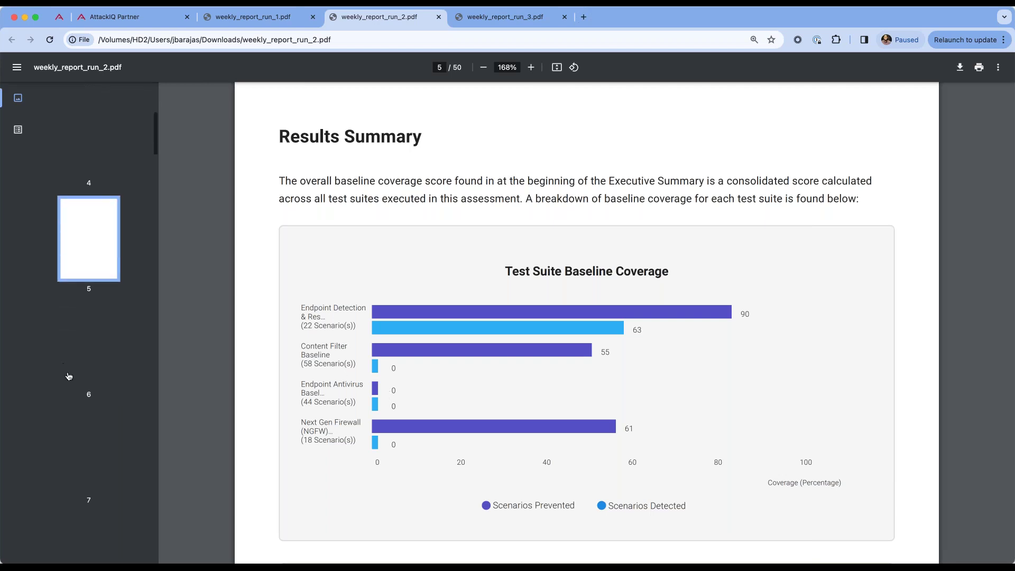
{"action": "left_click", "coordinate": [94, 420]}
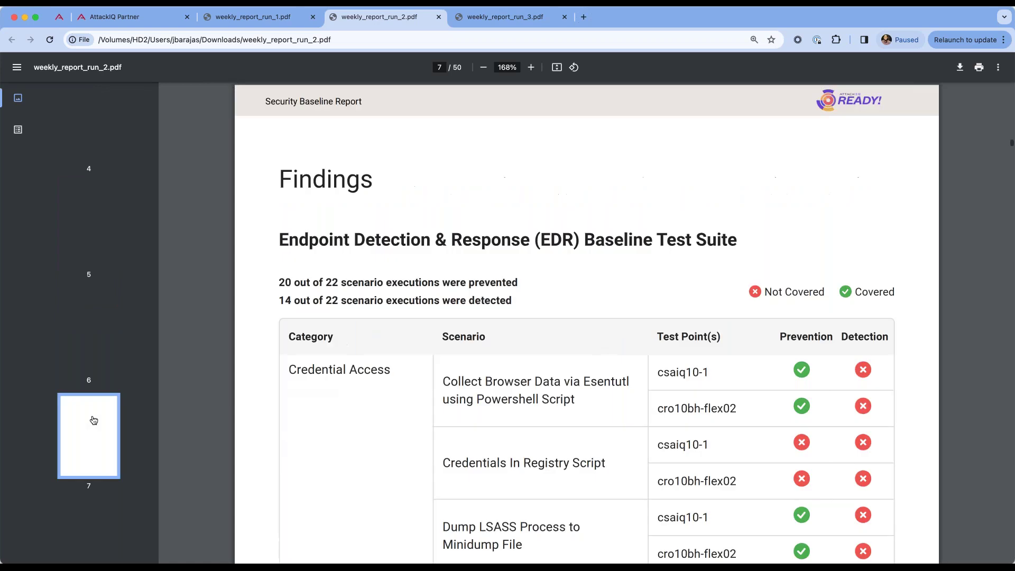
{"action": "scroll", "coordinate": [529, 372], "scroll_direction": "down", "scroll_amount": 3}
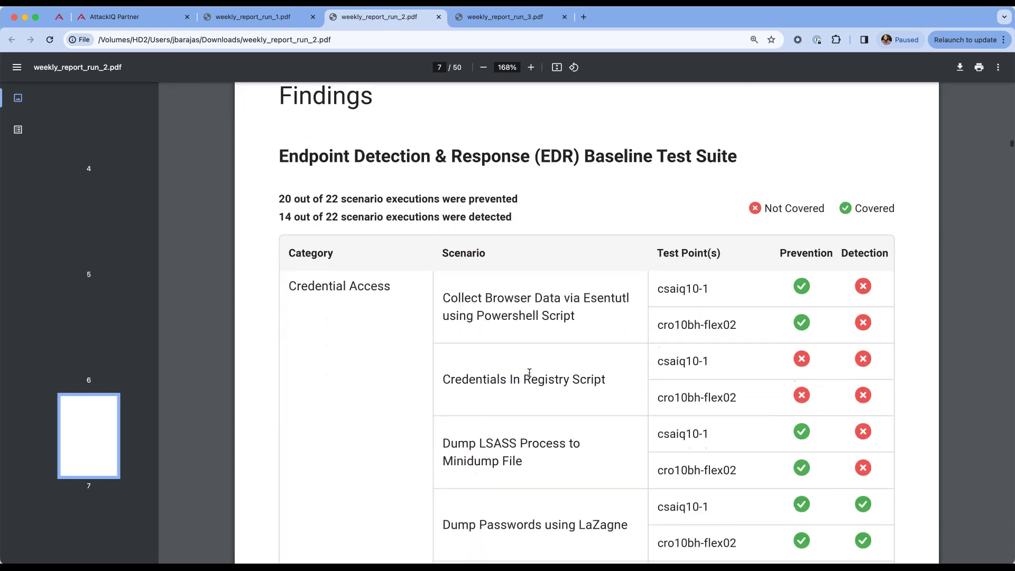
{"action": "scroll", "coordinate": [529, 373], "scroll_direction": "down", "scroll_amount": 2}
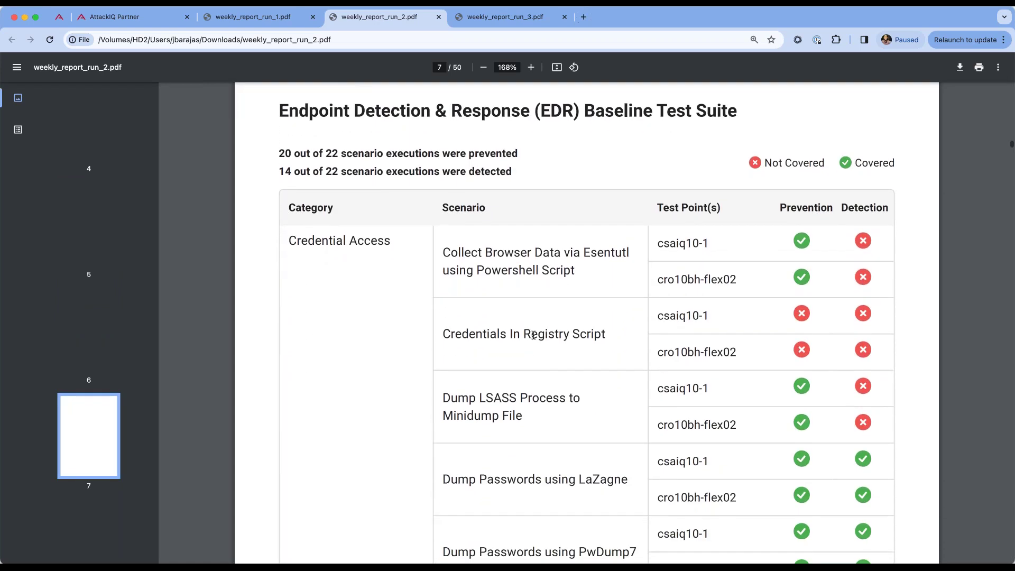
{"action": "triple_click", "coordinate": [533, 335]}
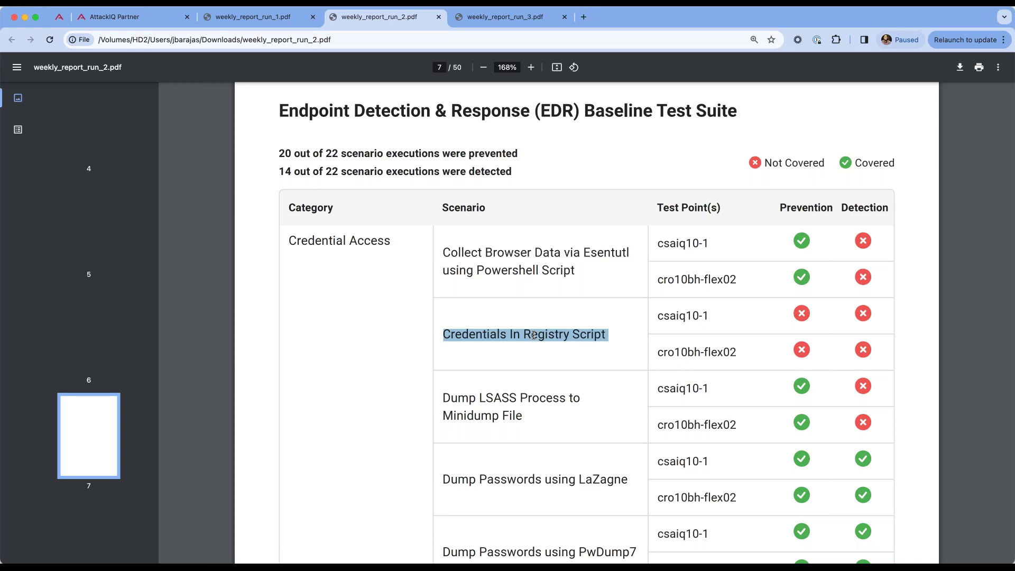
{"action": "left_click", "coordinate": [534, 331]}
Highlight the Dump Passwords using LaZagne scenario and check its detection results for both test points
{"action": "scroll", "coordinate": [530, 338], "scroll_direction": "down", "scroll_amount": 5}
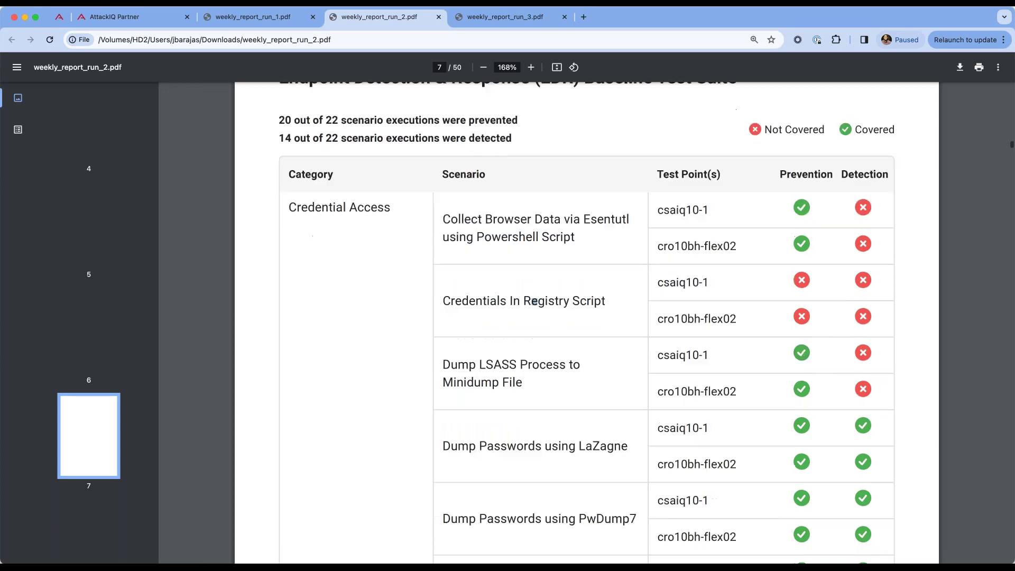
{"action": "triple_click", "coordinate": [525, 345]}
{"action": "left_click", "coordinate": [836, 339]}
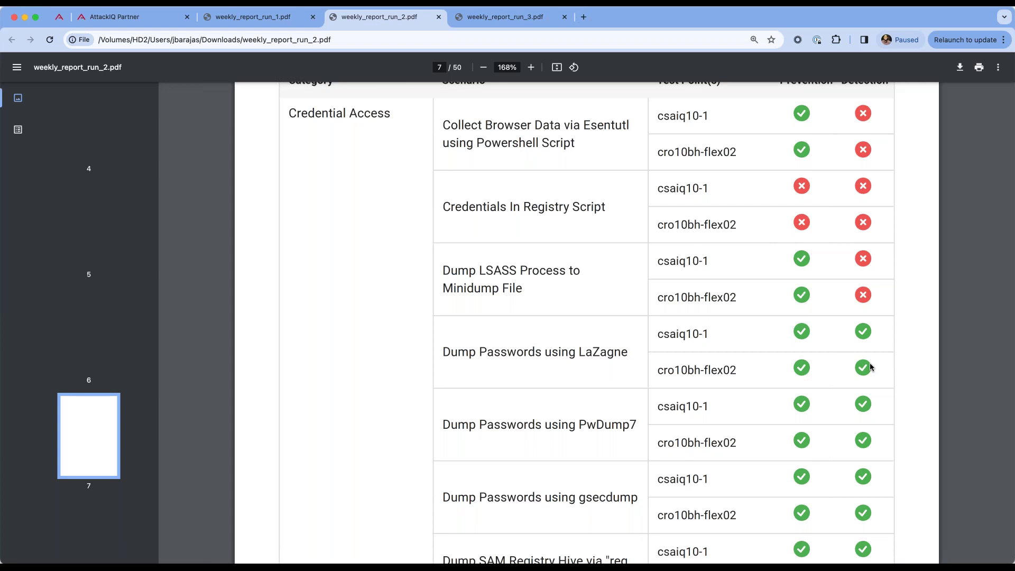
Review the following Credential Access scenario results, then return to Credentials In Registry Script and highlight it
{"action": "scroll", "coordinate": [871, 367], "scroll_direction": "down", "scroll_amount": 1}
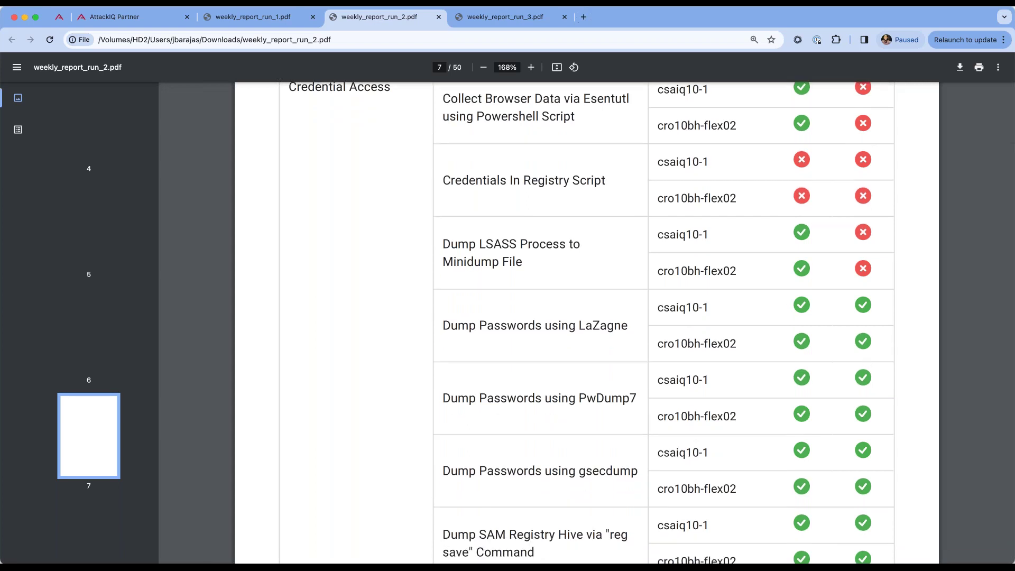
{"action": "scroll", "coordinate": [787, 305], "scroll_direction": "down", "scroll_amount": 2}
{"action": "scroll", "coordinate": [671, 233], "scroll_direction": "up", "scroll_amount": 3}
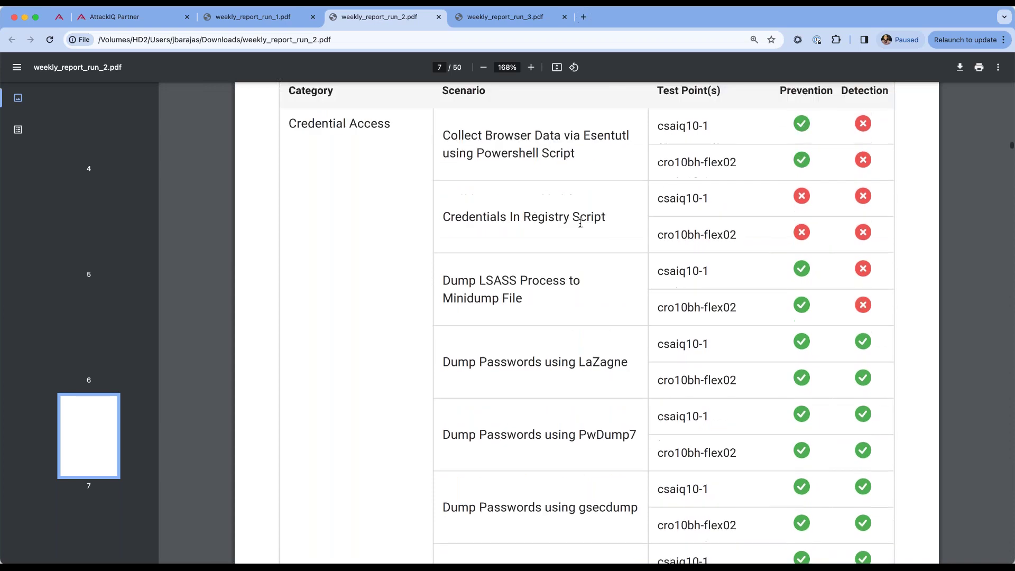
{"action": "triple_click", "coordinate": [579, 223]}
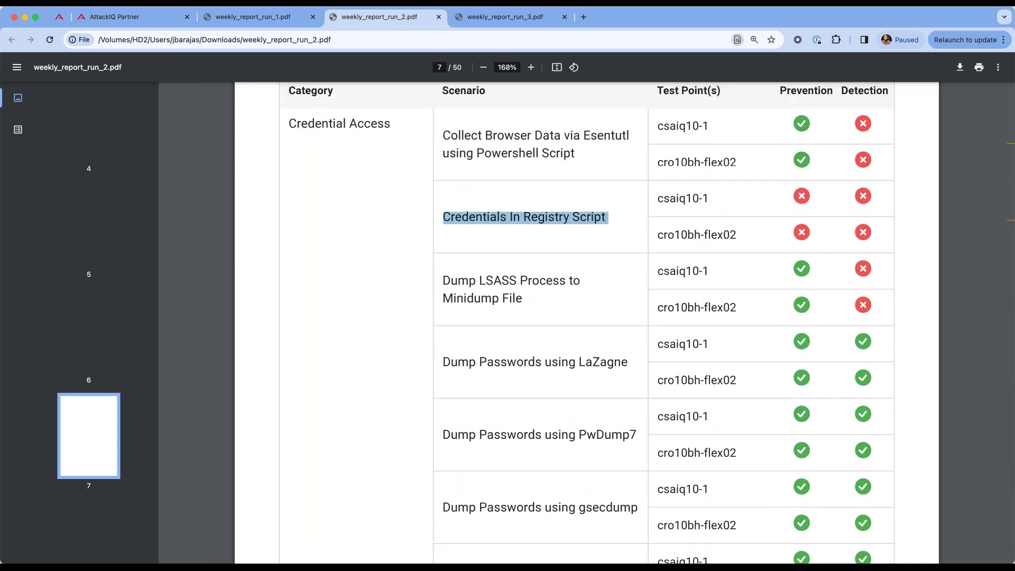
Go to Recommendations & Mitigations on page 15 and read the AttackIQ recommendations for Credentials In Registry Script
{"action": "left_click", "coordinate": [588, 222]}
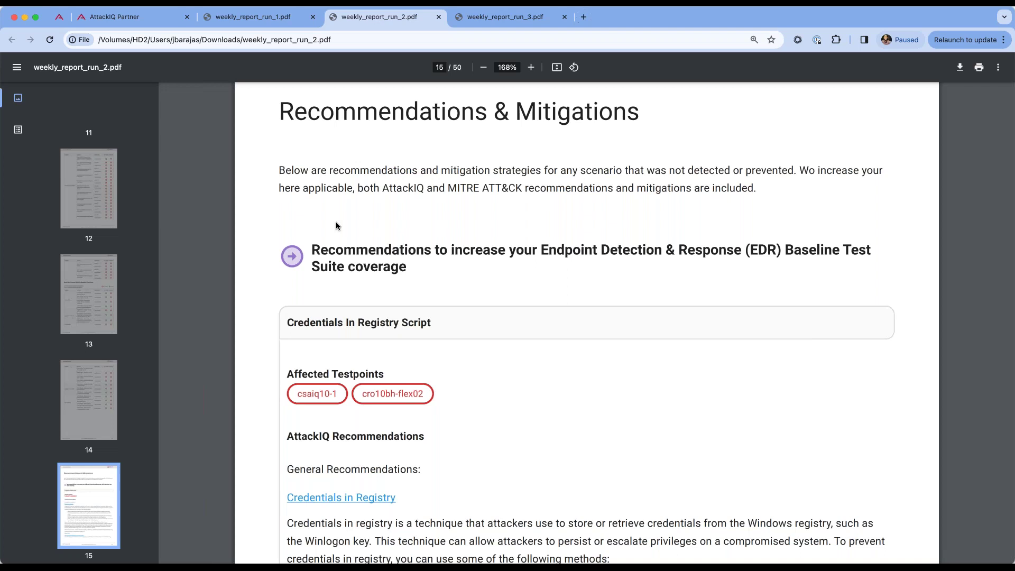
{"action": "scroll", "coordinate": [292, 232], "scroll_direction": "down", "scroll_amount": 3}
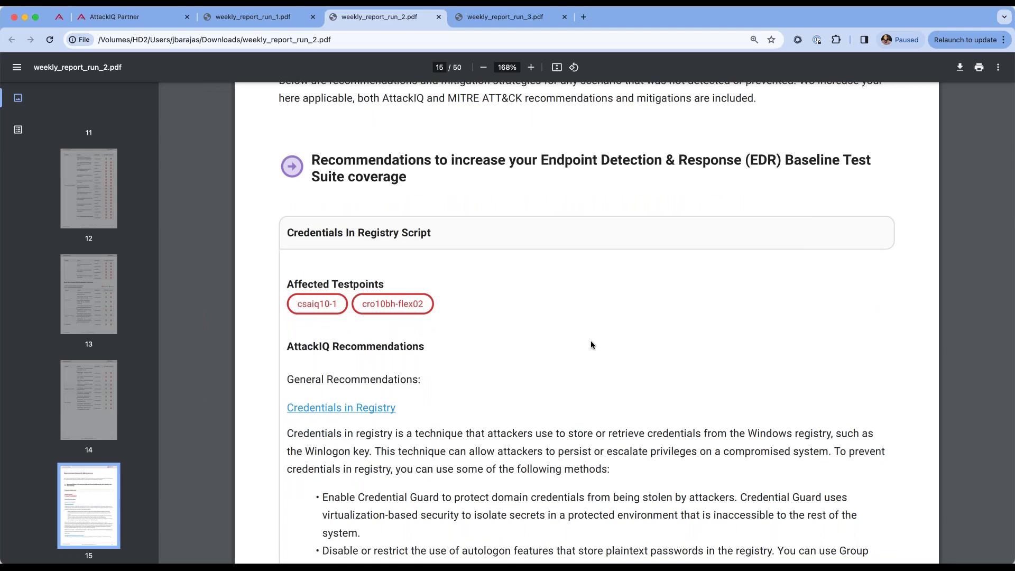
{"action": "scroll", "coordinate": [591, 344], "scroll_direction": "down", "scroll_amount": 5}
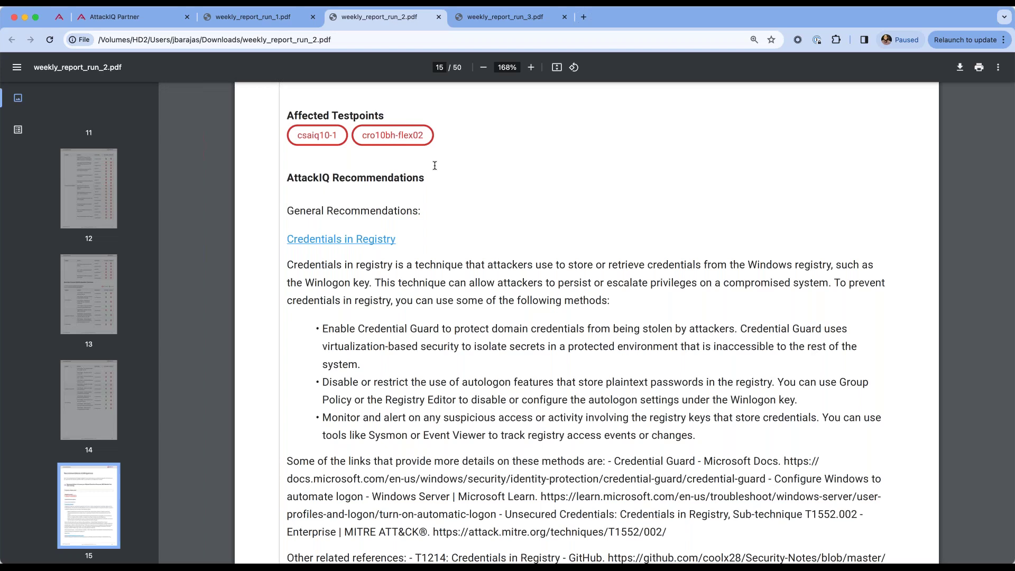
Read the rest of the Credentials In Registry Script recommendations and highlight the Sigma Rules heading on page 15
{"action": "scroll", "coordinate": [434, 165], "scroll_direction": "down", "scroll_amount": 5}
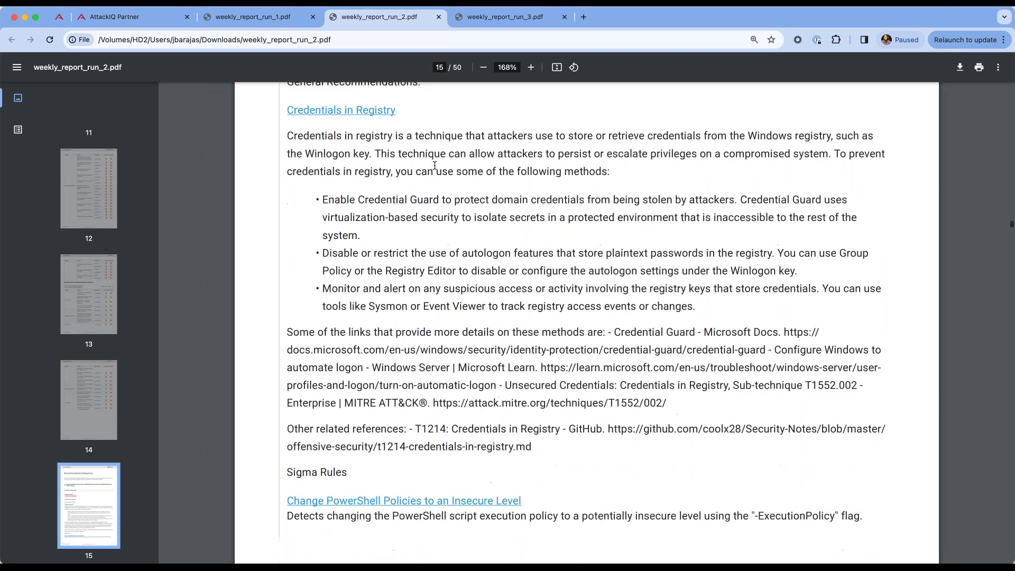
{"action": "scroll", "coordinate": [435, 165], "scroll_direction": "down", "scroll_amount": 4}
{"action": "triple_click", "coordinate": [308, 217]}
{"action": "left_click", "coordinate": [359, 220]}
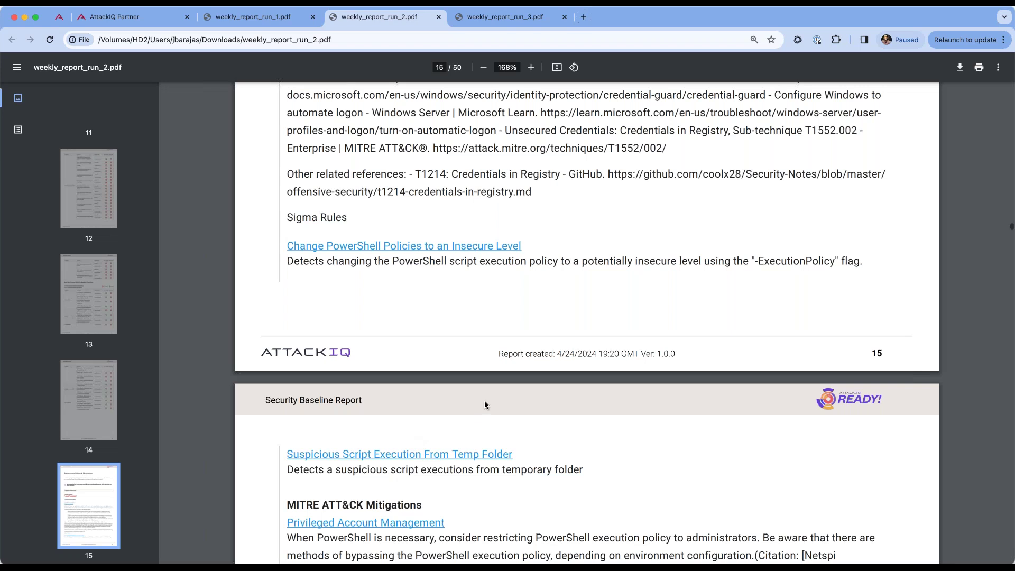
Read the MITRE ATT&CK Mitigations for Credentials In Registry Script on page 16 of the second report
{"action": "scroll", "coordinate": [484, 400], "scroll_direction": "down", "scroll_amount": 5}
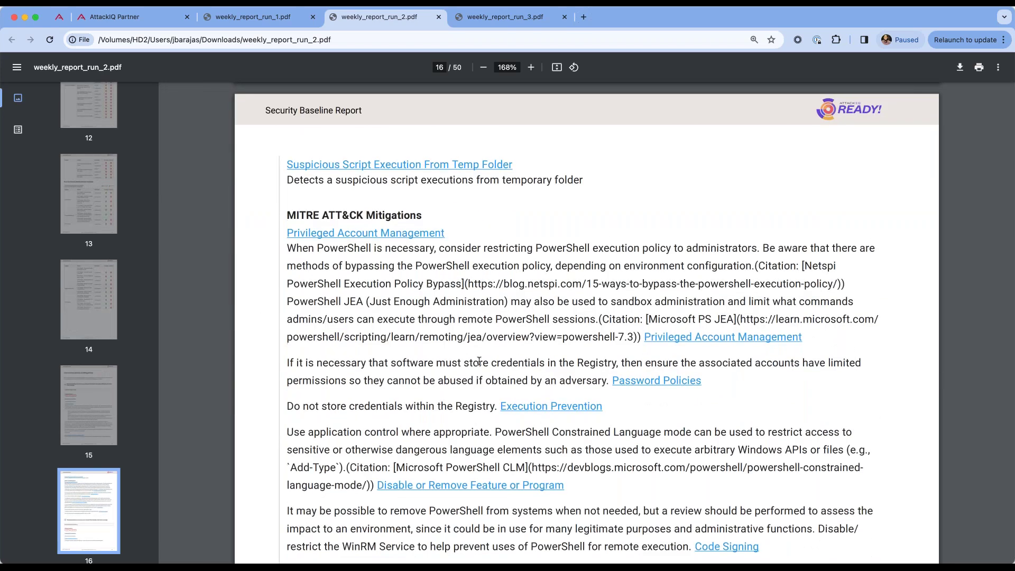
{"action": "scroll", "coordinate": [479, 361], "scroll_direction": "down", "scroll_amount": 1}
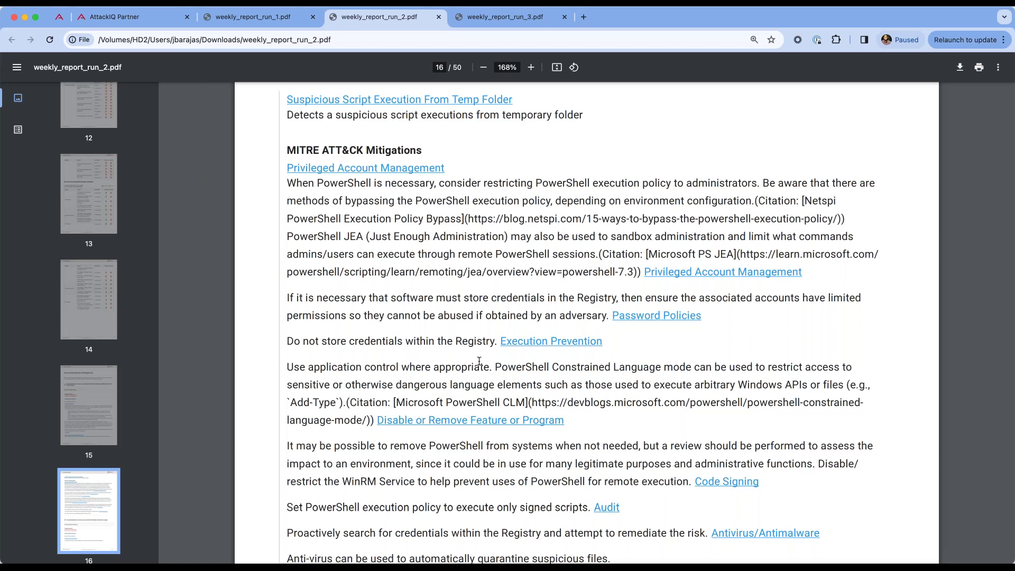
{"action": "scroll", "coordinate": [509, 271], "scroll_direction": "down", "scroll_amount": 5}
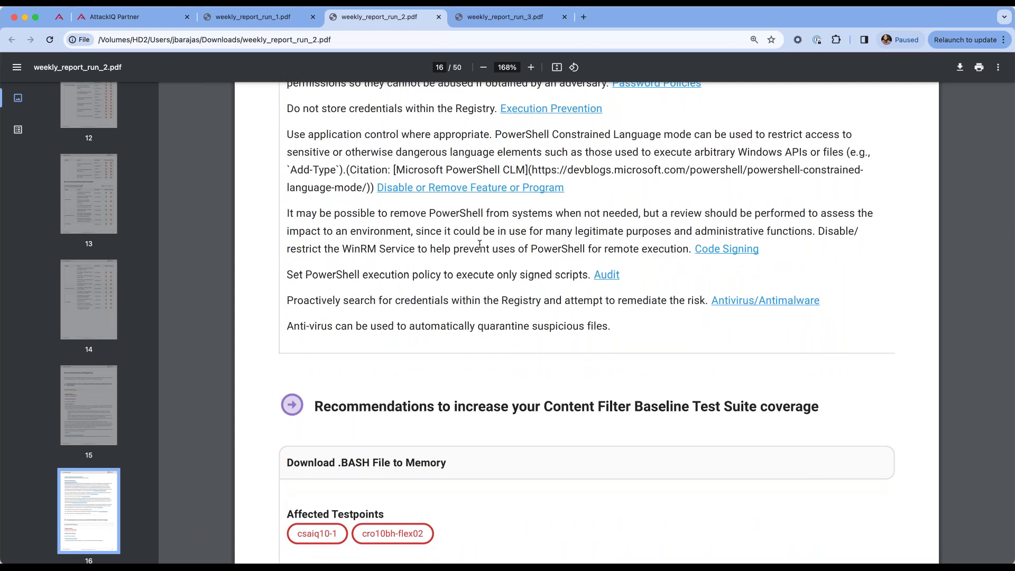
Go to the EDR Baseline results on page 10 of weekly_report_run_3.pdf and highlight the Credentials In Registry Script scenario
{"action": "left_click", "coordinate": [468, 21]}
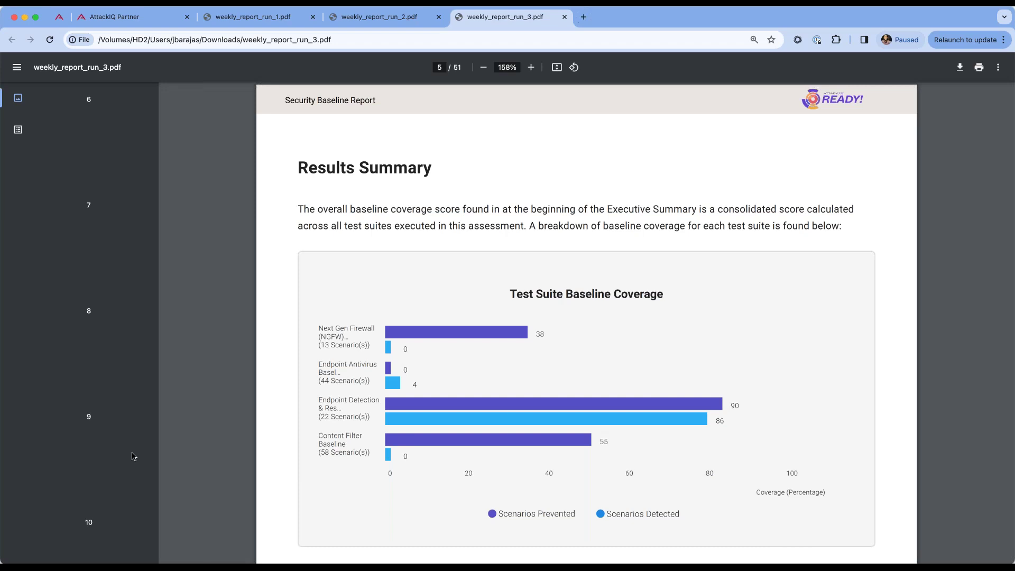
{"action": "left_click", "coordinate": [98, 487]}
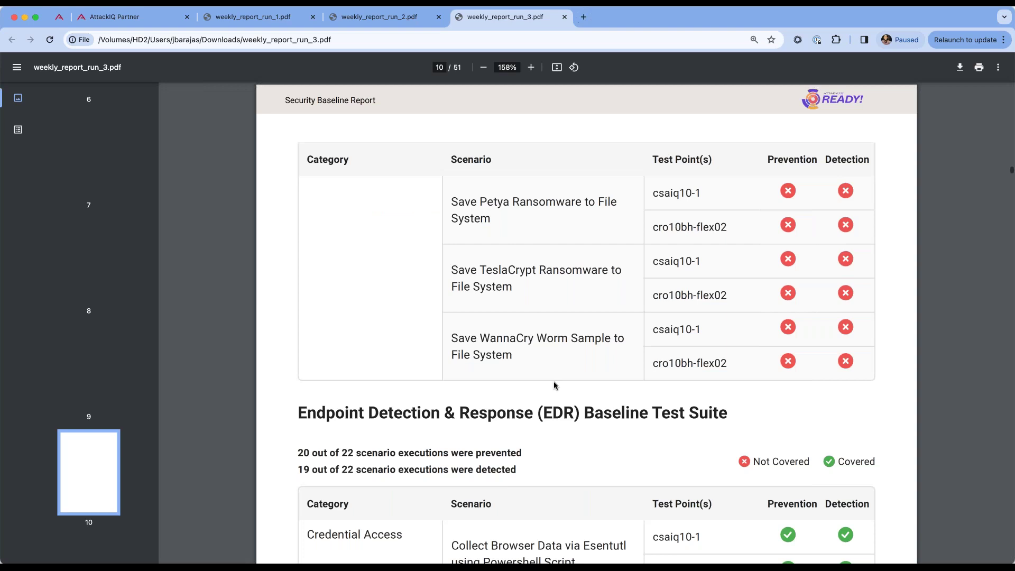
{"action": "scroll", "coordinate": [553, 385], "scroll_direction": "down", "scroll_amount": 4}
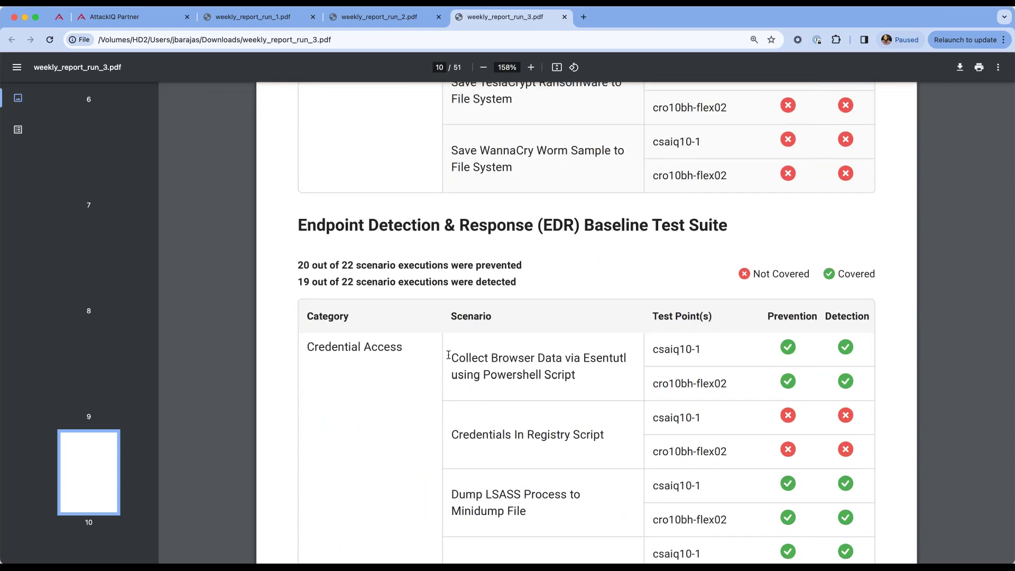
{"action": "left_click_drag", "start_coordinate": [449, 355], "coordinate": [648, 370]}
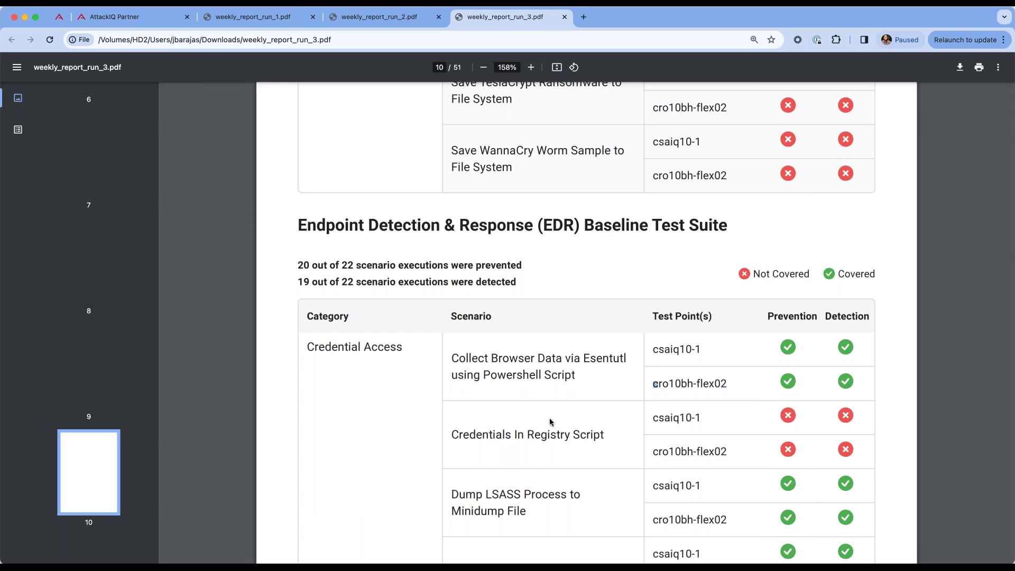
{"action": "triple_click", "coordinate": [527, 436]}
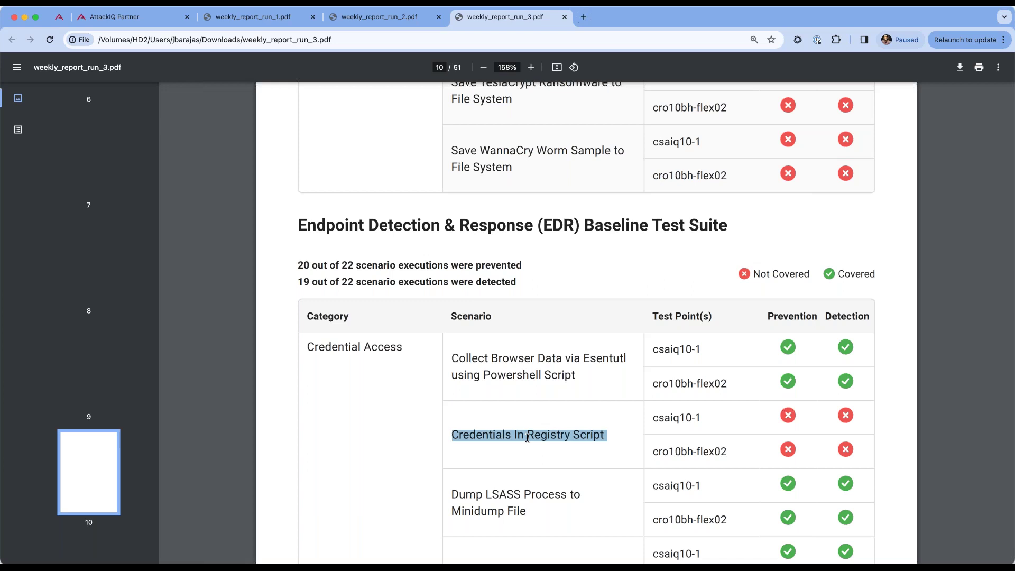
Return to the Ready! tenant's Reports and open the Weekly Supplementary Report for [CISA AA23-129A] Turla dated 04/25/2024
{"action": "left_click", "coordinate": [60, 17]}
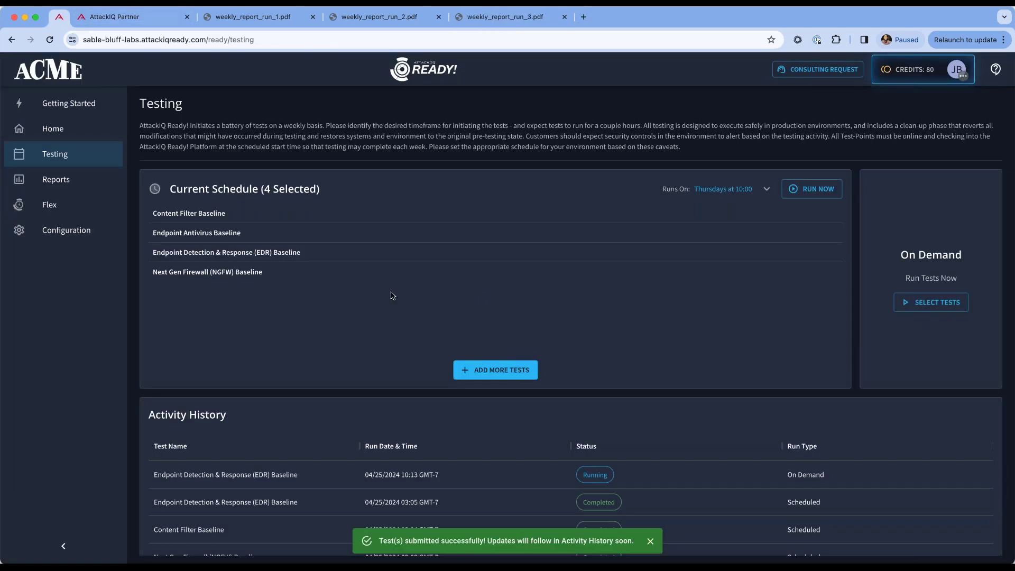
{"action": "scroll", "coordinate": [681, 325], "scroll_direction": "down", "scroll_amount": 1}
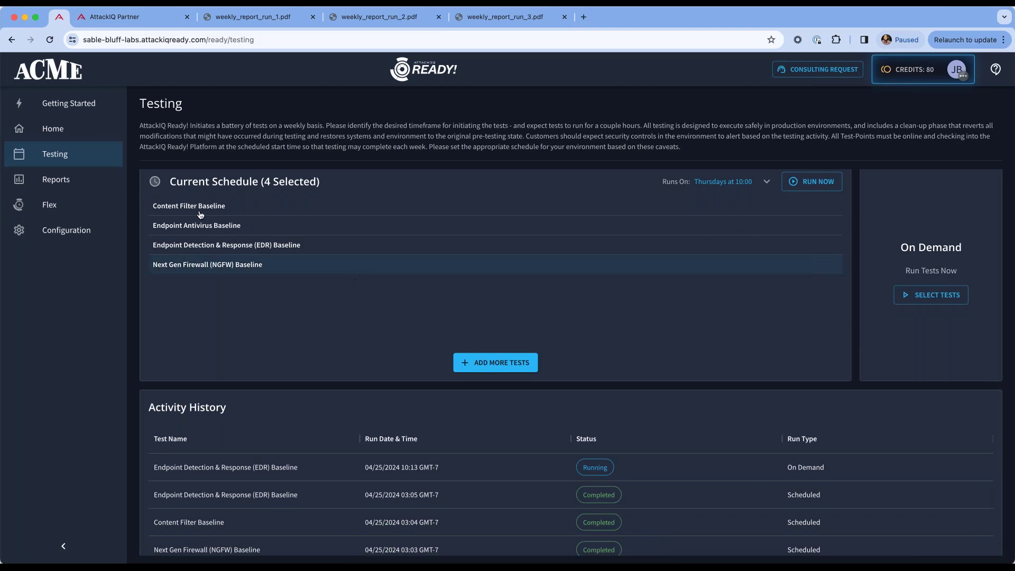
{"action": "left_click", "coordinate": [73, 180]}
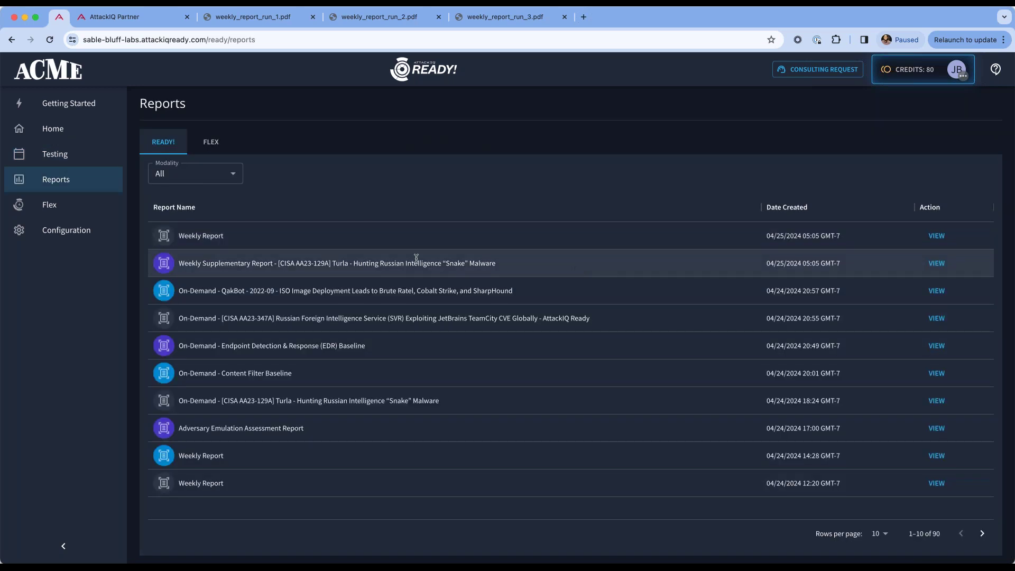
{"action": "left_click", "coordinate": [943, 267]}
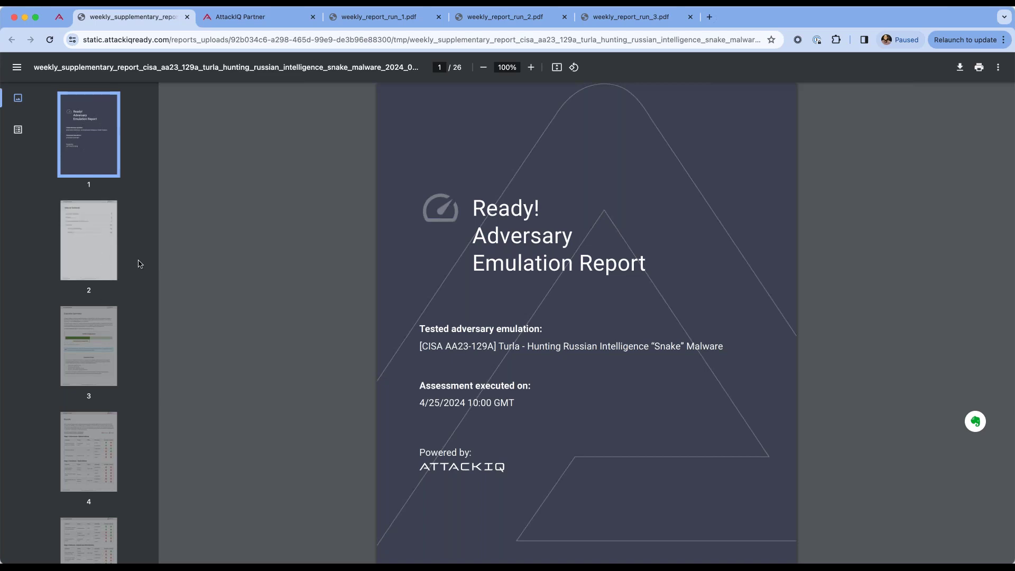
Go to the Executive Summary on page 3 and highlight the adversary emulation objectives in the Assessment Scope
{"action": "left_click", "coordinate": [95, 317]}
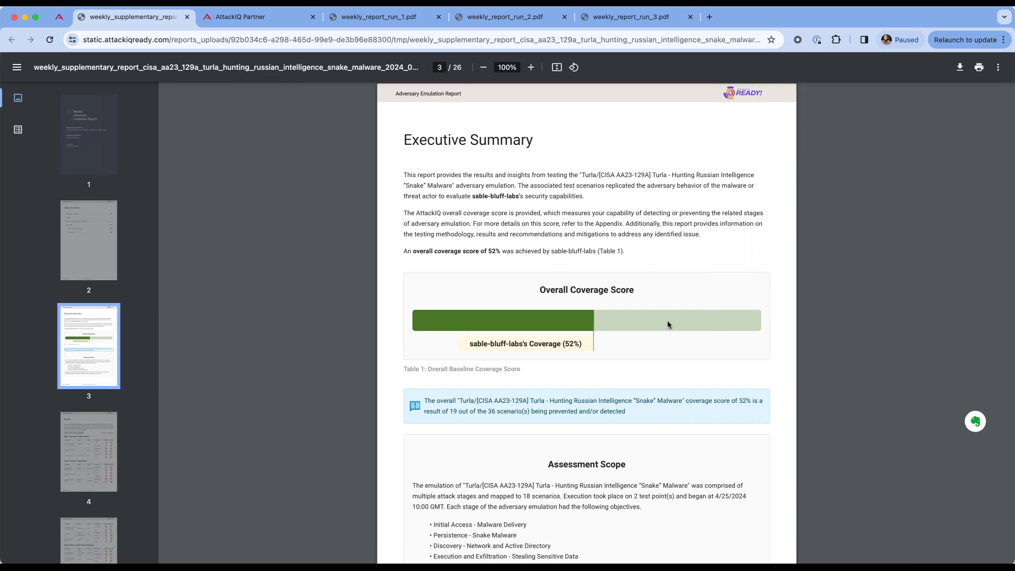
{"action": "scroll", "coordinate": [667, 324], "scroll_direction": "down", "scroll_amount": 3}
{"action": "left_click_drag", "start_coordinate": [437, 439], "coordinate": [625, 467]}
{"action": "left_click", "coordinate": [625, 467]}
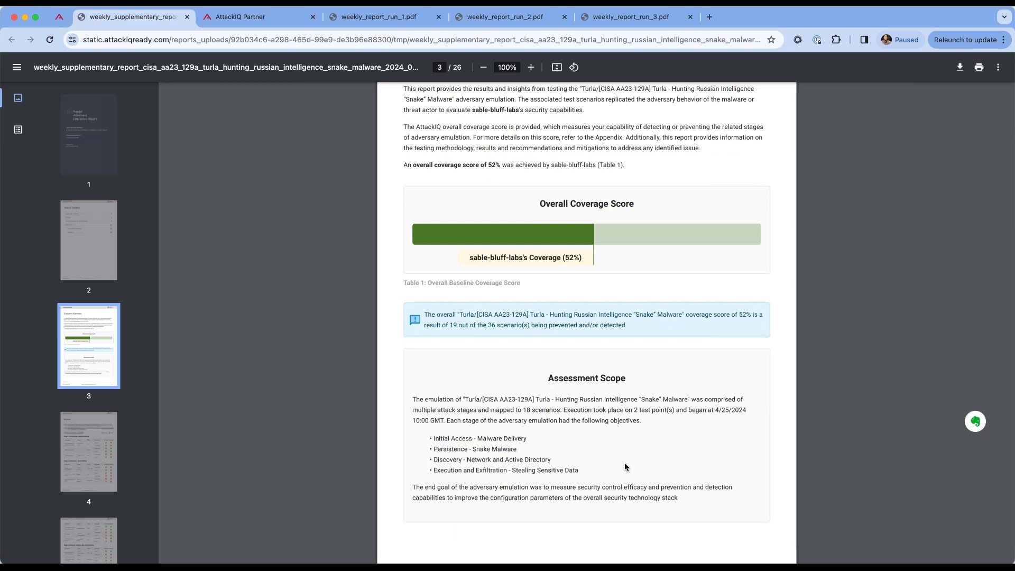
Open the Results on page 4 and highlight the Create Registry Entry scenario in Stage 1
{"action": "left_click", "coordinate": [106, 428]}
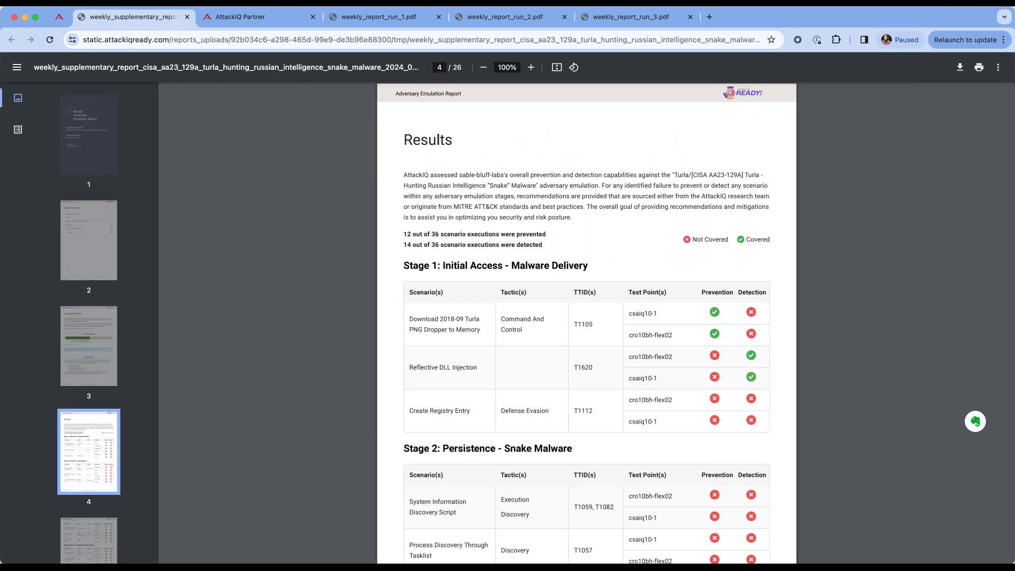
{"action": "scroll", "coordinate": [85, 453], "scroll_direction": "down", "scroll_amount": 4}
{"action": "scroll", "coordinate": [84, 453], "scroll_direction": "down", "scroll_amount": 4}
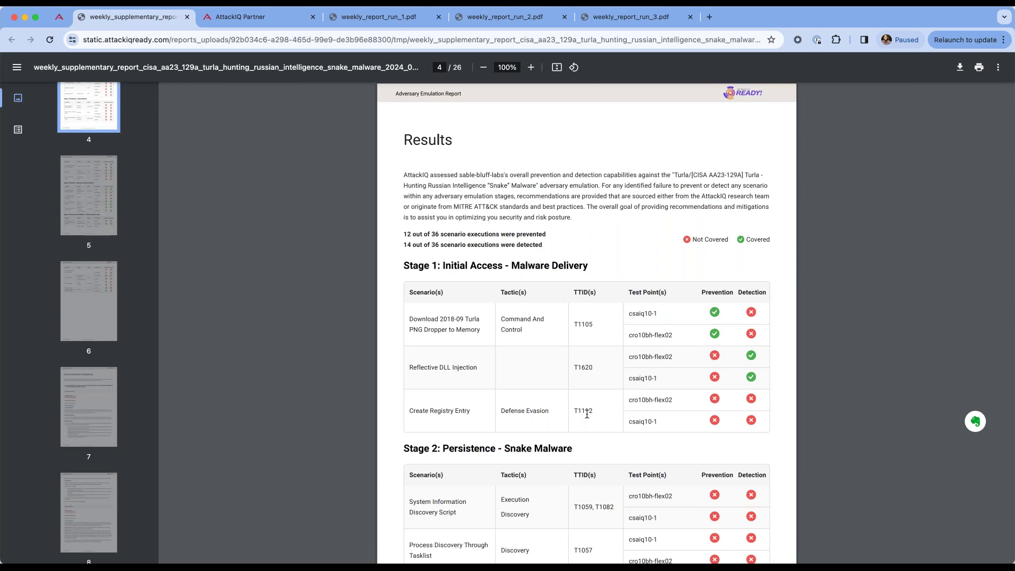
{"action": "triple_click", "coordinate": [444, 411]}
{"action": "left_click", "coordinate": [631, 416]}
{"action": "scroll", "coordinate": [642, 384], "scroll_direction": "down", "scroll_amount": 1}
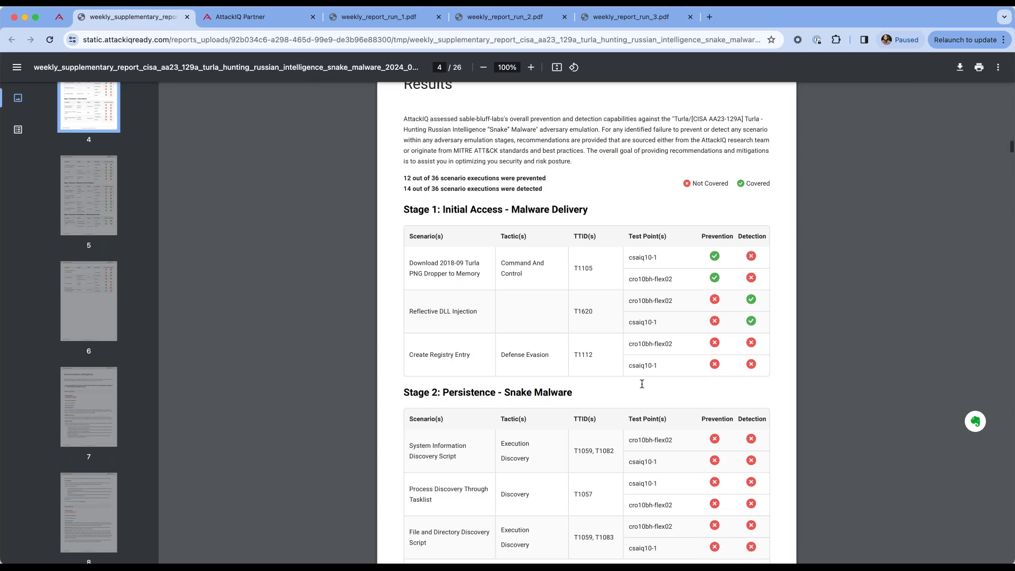
Review the prevention and detection results for Stages 2 to 4 of the Turla emulation
{"action": "scroll", "coordinate": [641, 384], "scroll_direction": "down", "scroll_amount": 2}
{"action": "scroll", "coordinate": [598, 454], "scroll_direction": "down", "scroll_amount": 4}
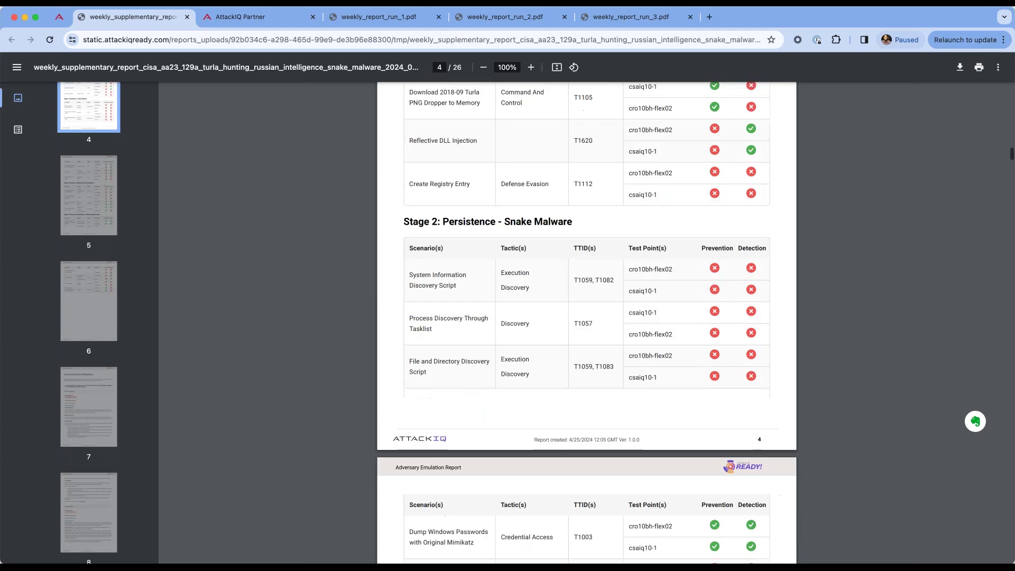
{"action": "scroll", "coordinate": [585, 484], "scroll_direction": "down", "scroll_amount": 4}
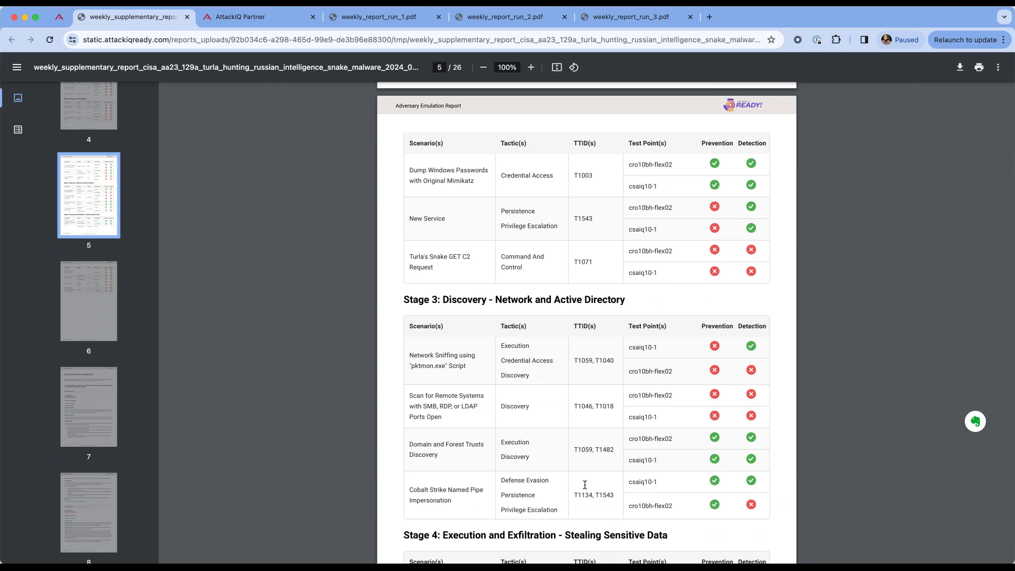
{"action": "scroll", "coordinate": [585, 485], "scroll_direction": "down", "scroll_amount": 3}
{"action": "scroll", "coordinate": [584, 484], "scroll_direction": "down", "scroll_amount": 3}
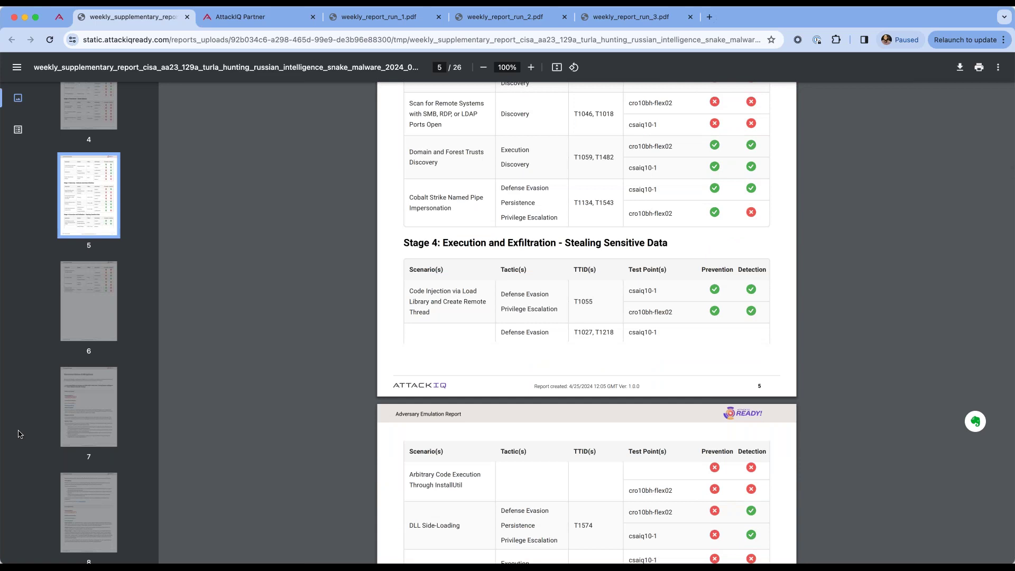
Check the Reflective DLL Injection recommendations on page 7, then open the Appendix on page 22
{"action": "left_click", "coordinate": [100, 396]}
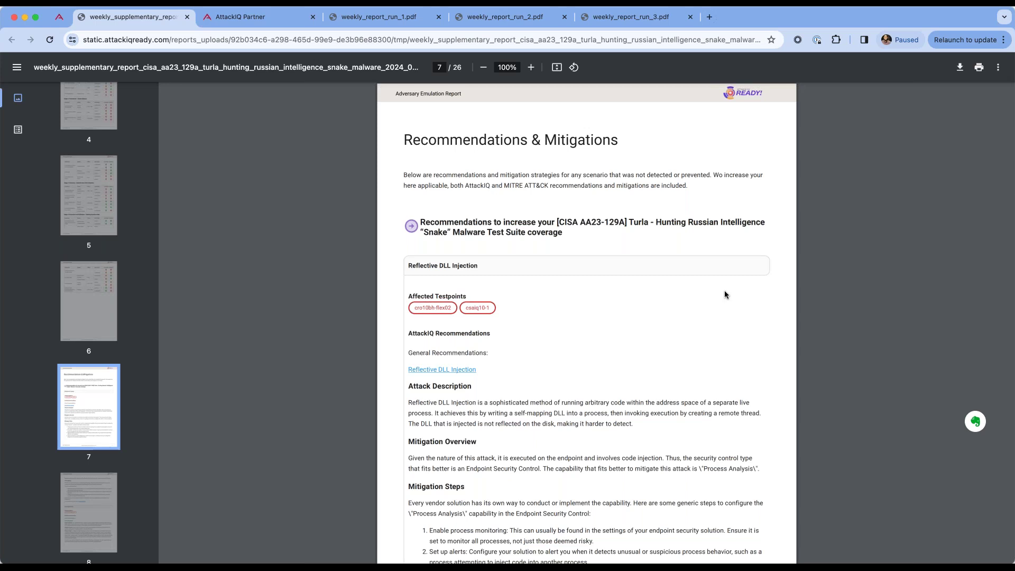
{"action": "scroll", "coordinate": [725, 294], "scroll_direction": "down", "scroll_amount": 3}
{"action": "scroll", "coordinate": [88, 317], "scroll_direction": "down", "scroll_amount": 15}
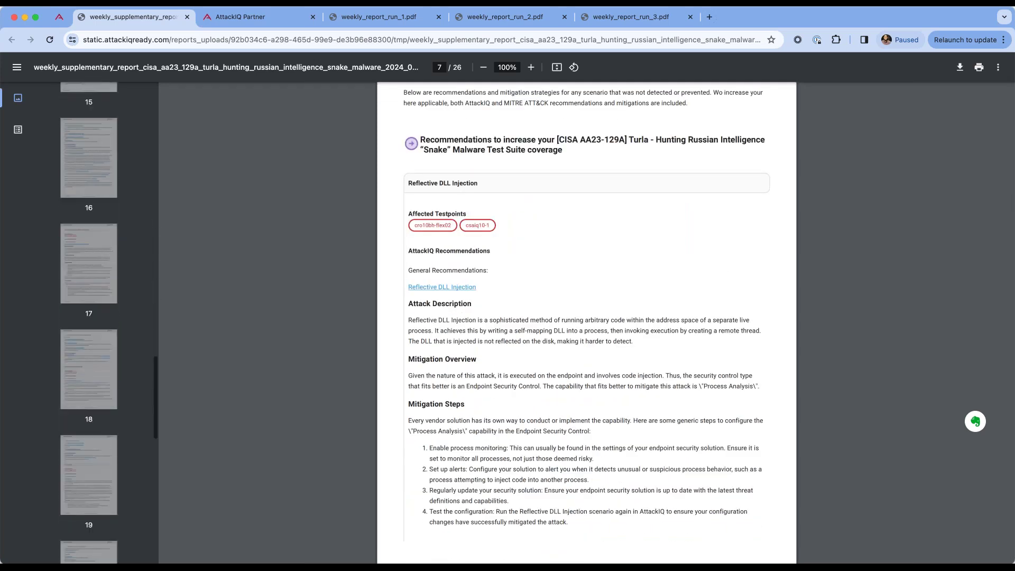
{"action": "scroll", "coordinate": [96, 156], "scroll_direction": "down", "scroll_amount": 10}
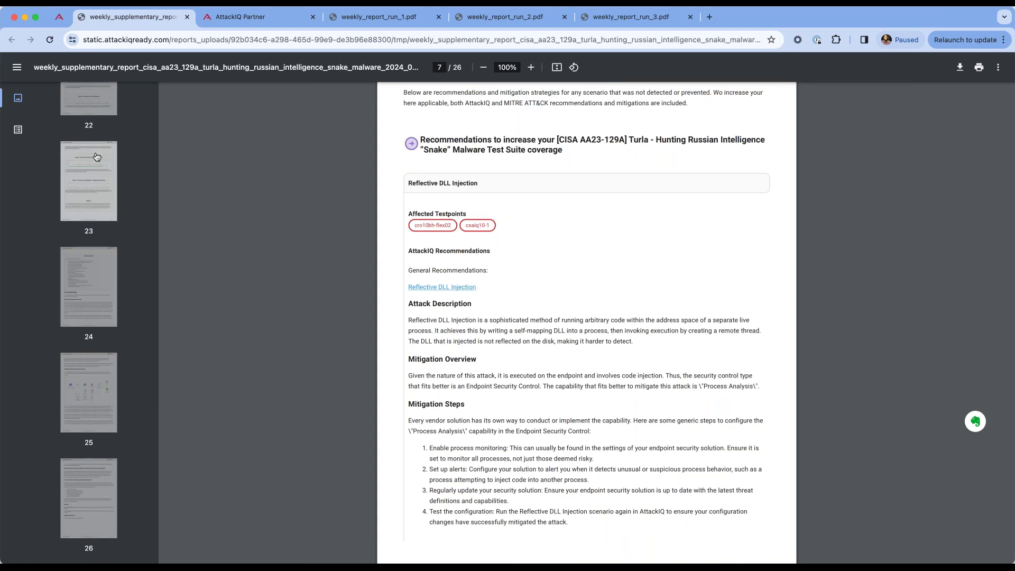
{"action": "scroll", "coordinate": [97, 156], "scroll_direction": "up", "scroll_amount": 3}
{"action": "left_click", "coordinate": [89, 237]}
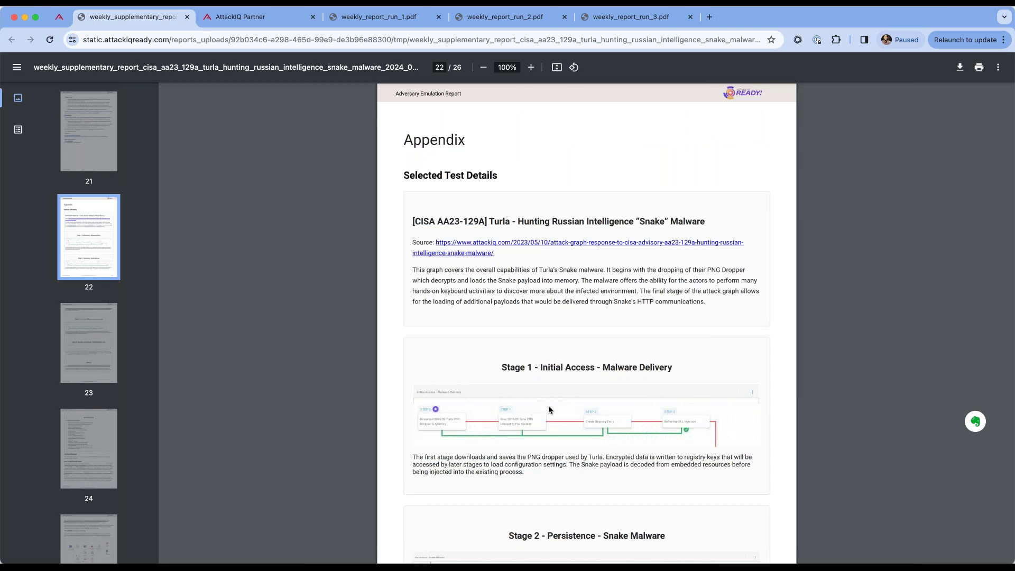
Highlight the start of the Stage 1 attack graph description, then view Stage 2 and clear the highlight
{"action": "scroll", "coordinate": [478, 430], "scroll_direction": "down", "scroll_amount": 3}
{"action": "left_click_drag", "start_coordinate": [412, 391], "coordinate": [546, 409]}
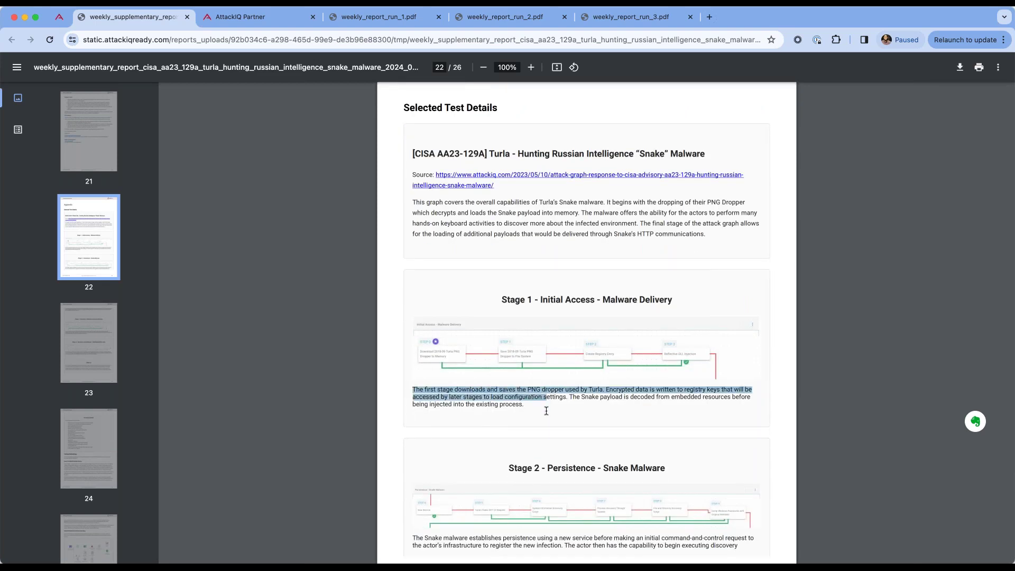
{"action": "scroll", "coordinate": [580, 448], "scroll_direction": "down", "scroll_amount": 6}
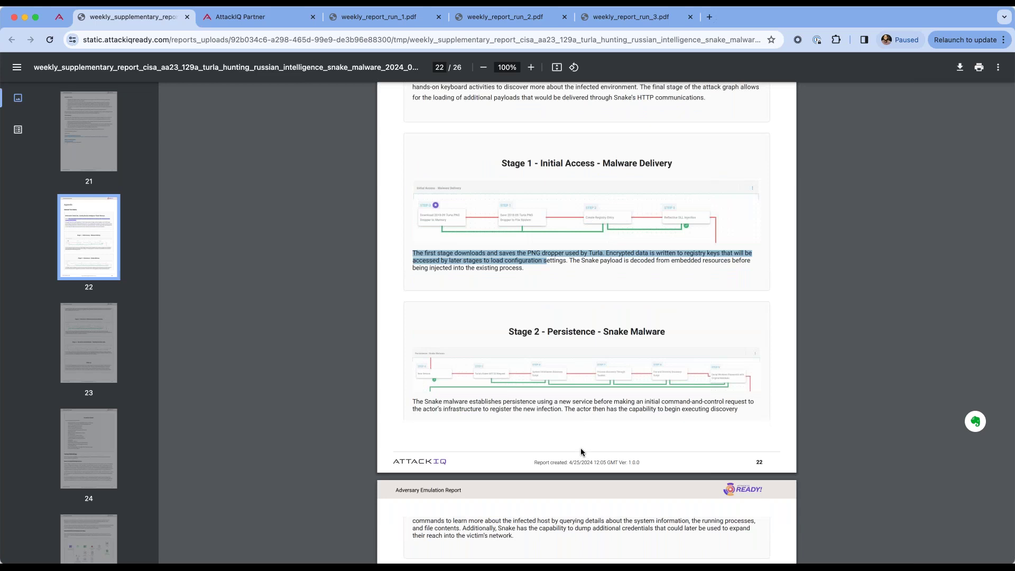
{"action": "scroll", "coordinate": [581, 449], "scroll_direction": "down", "scroll_amount": 3}
{"action": "left_click", "coordinate": [659, 389]}
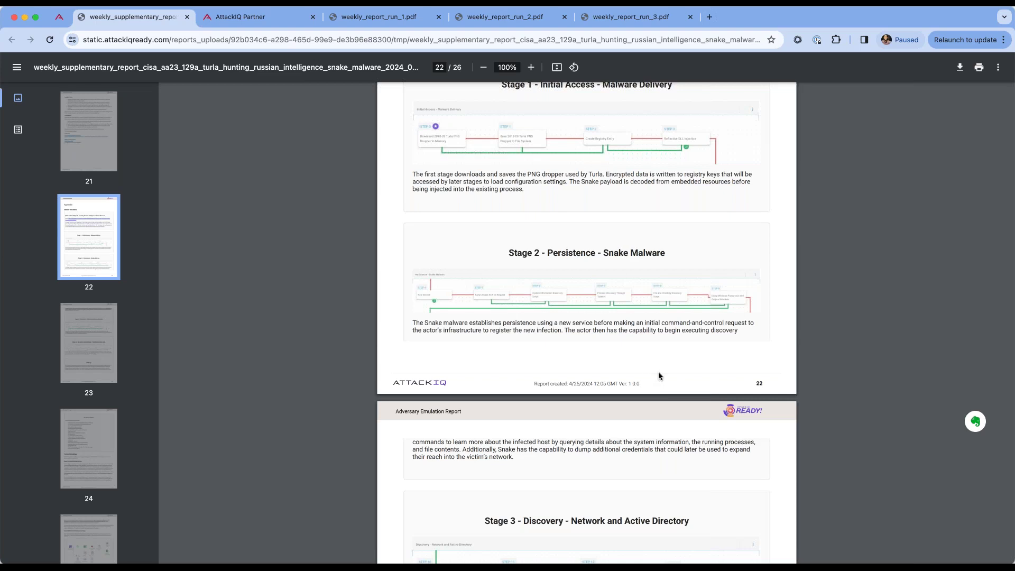
Review the Stage 3 and Stage 4 attack graphs and the Wrap-up on page 23
{"action": "scroll", "coordinate": [658, 372], "scroll_direction": "down", "scroll_amount": 9}
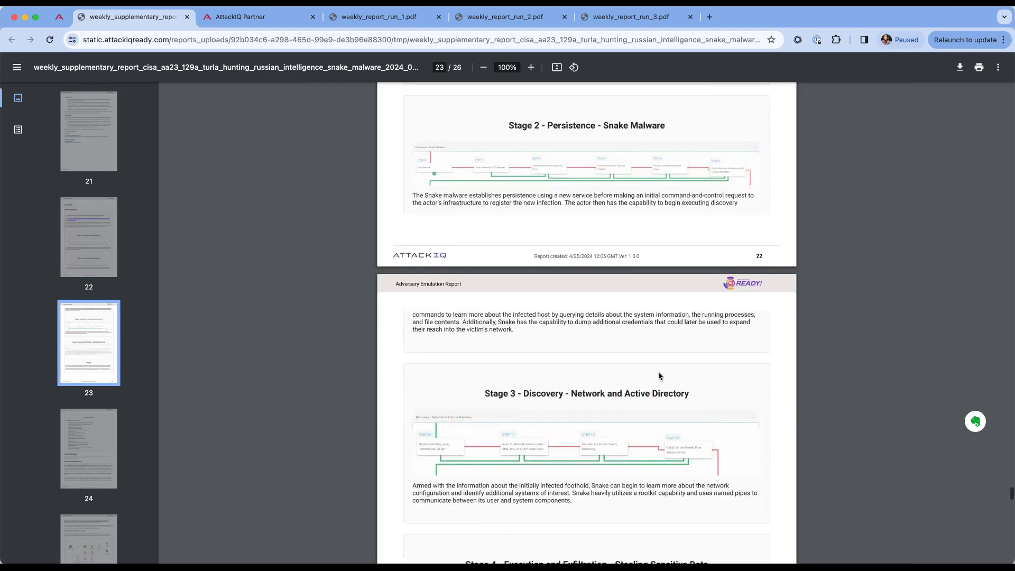
{"action": "scroll", "coordinate": [658, 372], "scroll_direction": "down", "scroll_amount": 15}
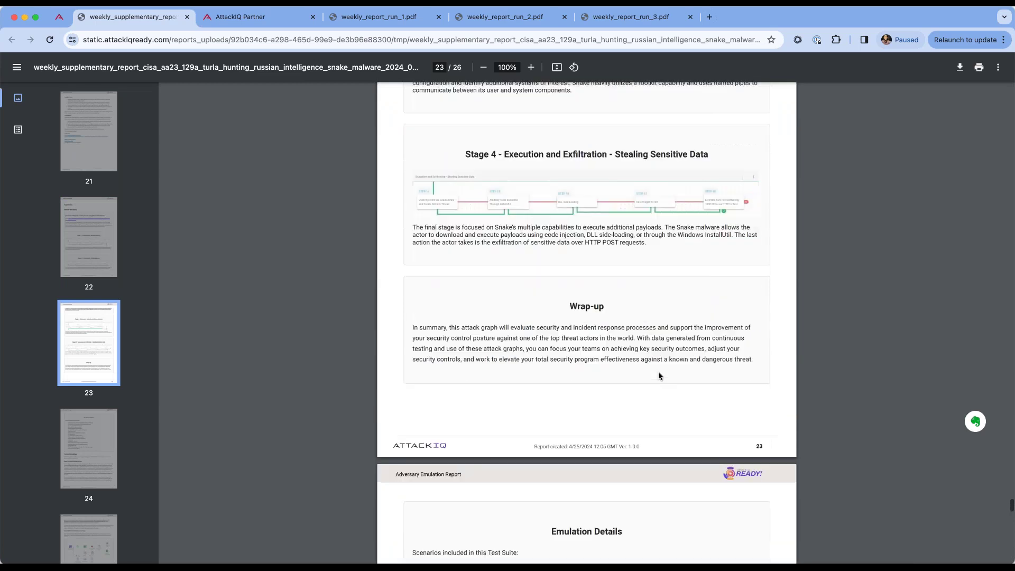
{"action": "scroll", "coordinate": [658, 372], "scroll_direction": "up", "scroll_amount": 5}
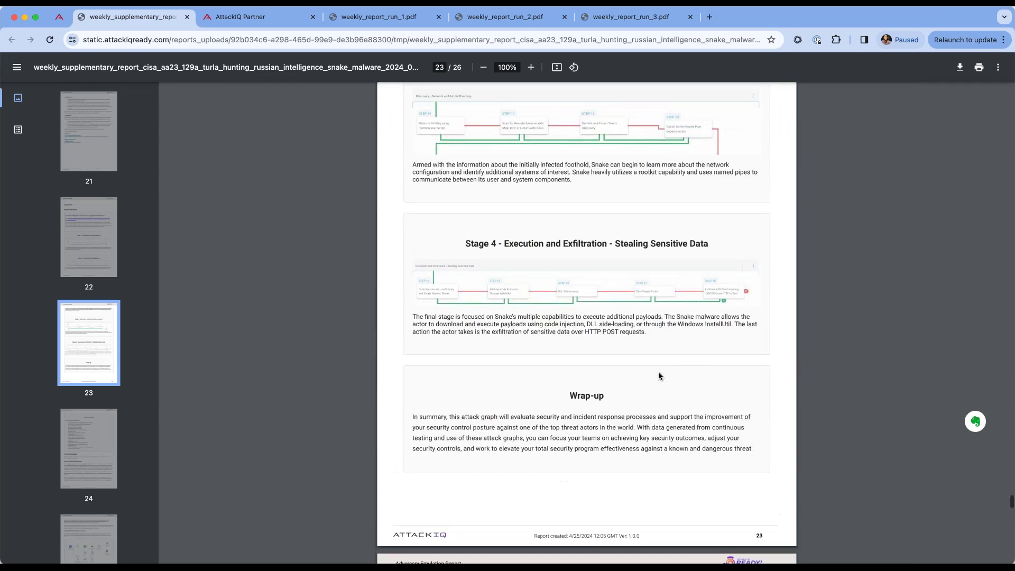
{"action": "scroll", "coordinate": [658, 372], "scroll_direction": "up", "scroll_amount": 2}
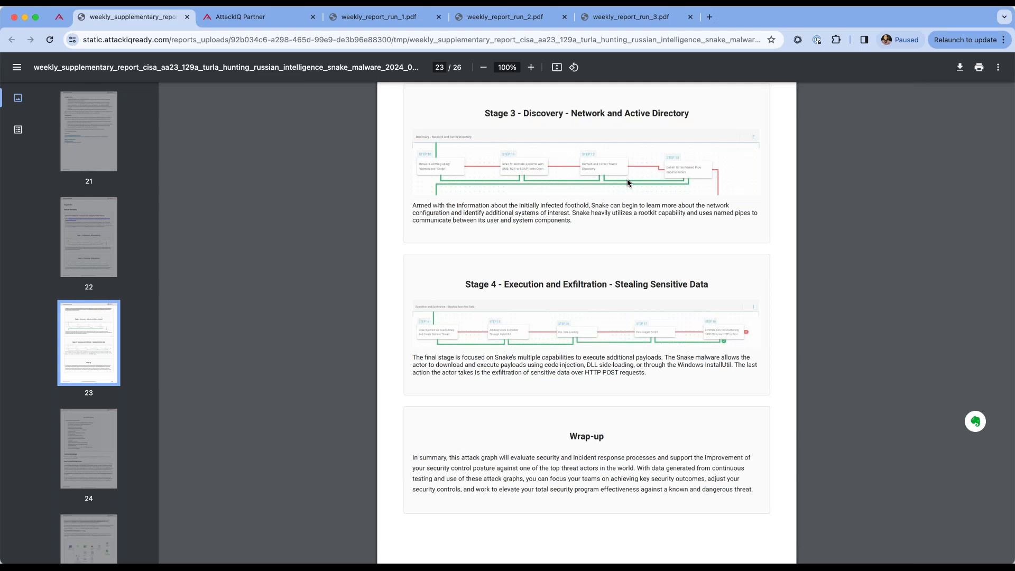
View the Improvements Over Time table on page 6 of weekly_report_run_3.pdf, then return to the Ready! tenant's Reports list
{"action": "left_click", "coordinate": [641, 19]}
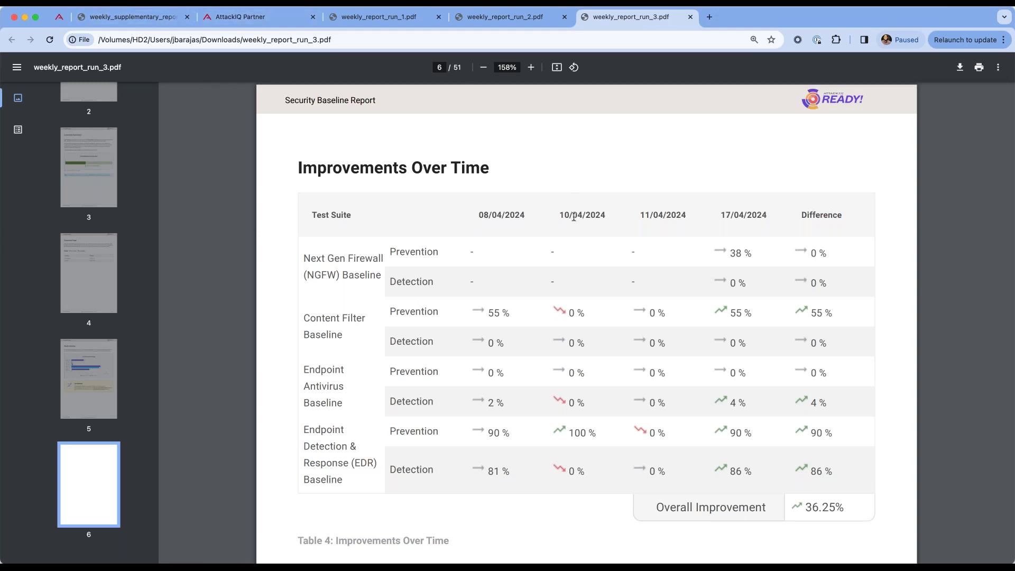
{"action": "left_click", "coordinate": [58, 20]}
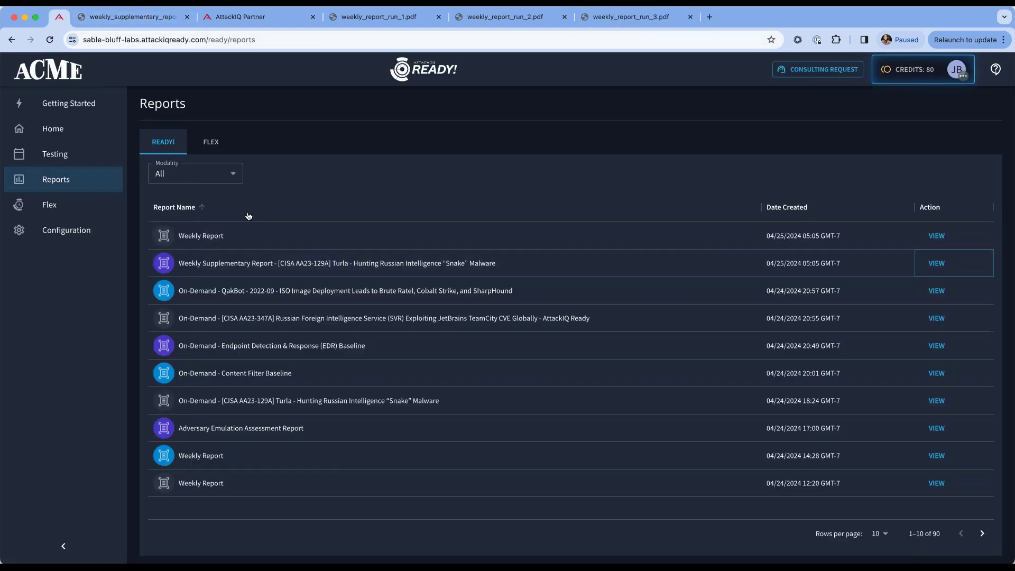
Open the tenant's Testing page, then switch to AttackIQ Partner and examine the Insights package usage chart and per-subdomain table
{"action": "left_click", "coordinate": [64, 155]}
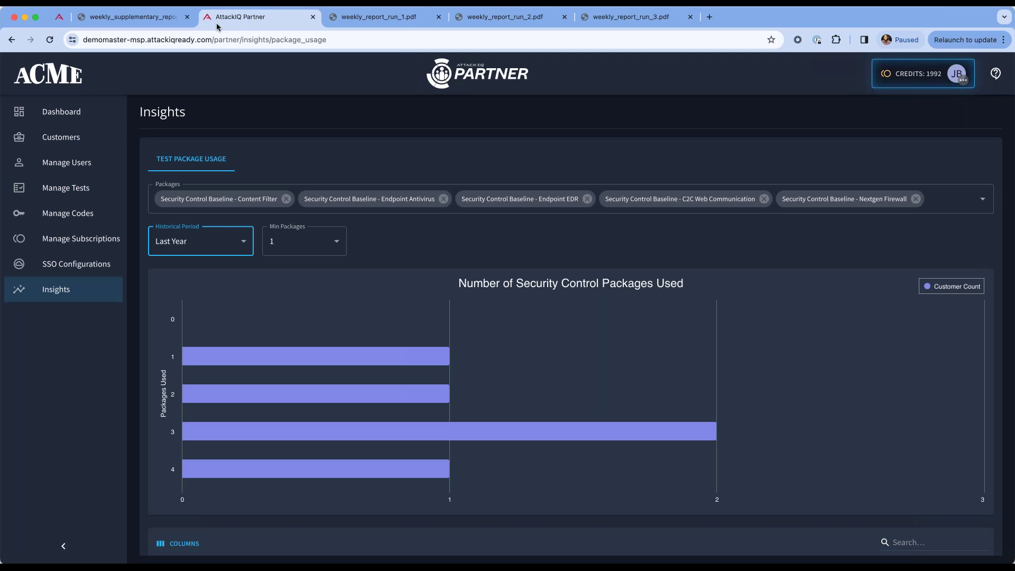
{"action": "scroll", "coordinate": [188, 128], "scroll_direction": "down", "scroll_amount": 1}
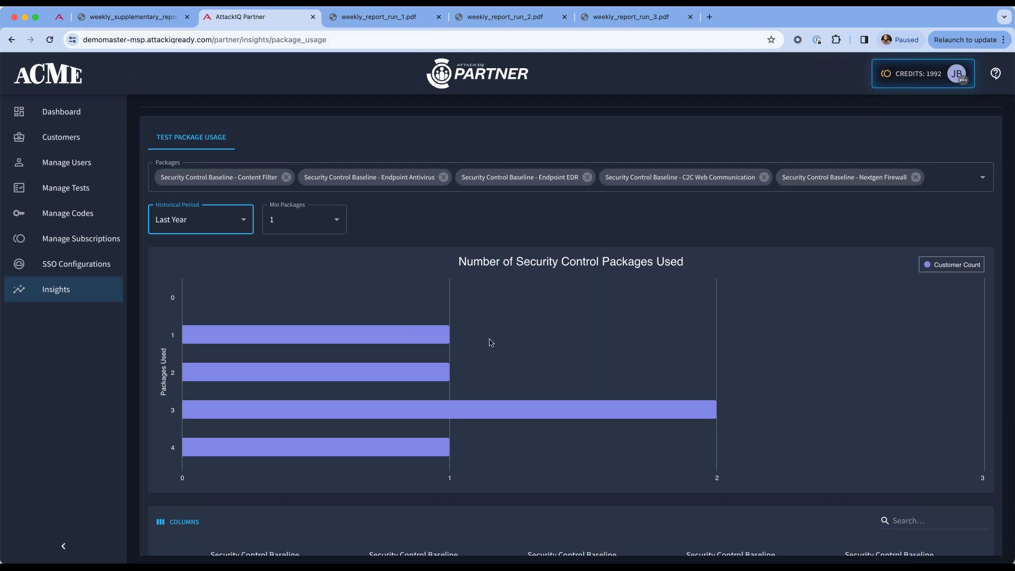
{"action": "scroll", "coordinate": [490, 342], "scroll_direction": "down", "scroll_amount": 5}
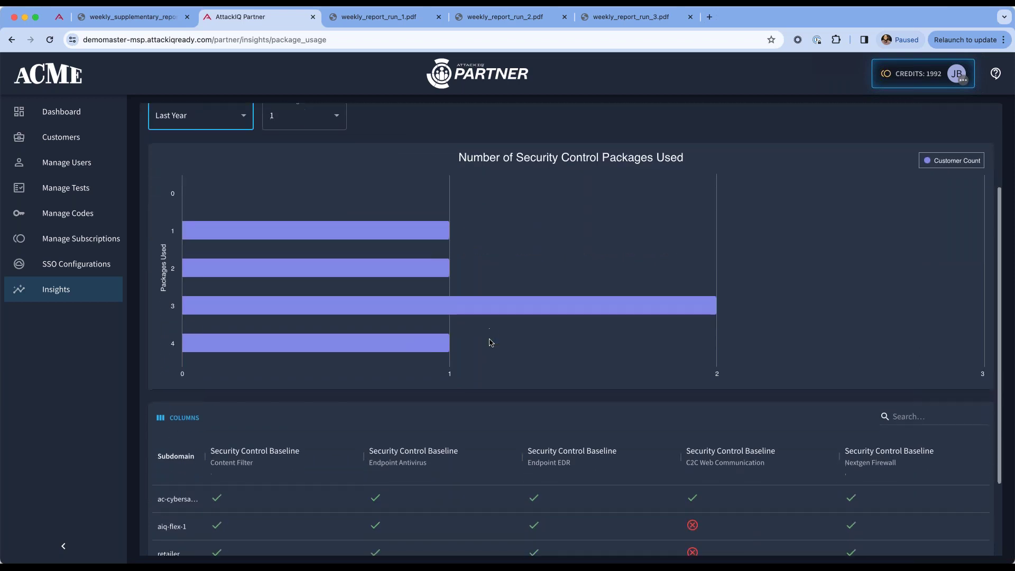
{"action": "scroll", "coordinate": [489, 343], "scroll_direction": "down", "scroll_amount": 1}
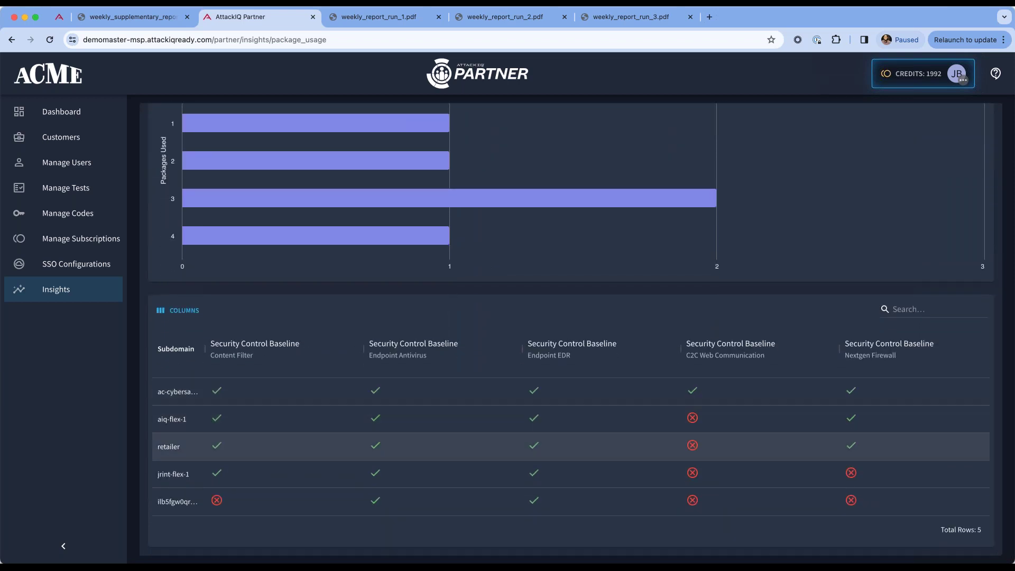
{"action": "scroll", "coordinate": [790, 453], "scroll_direction": "up", "scroll_amount": 1}
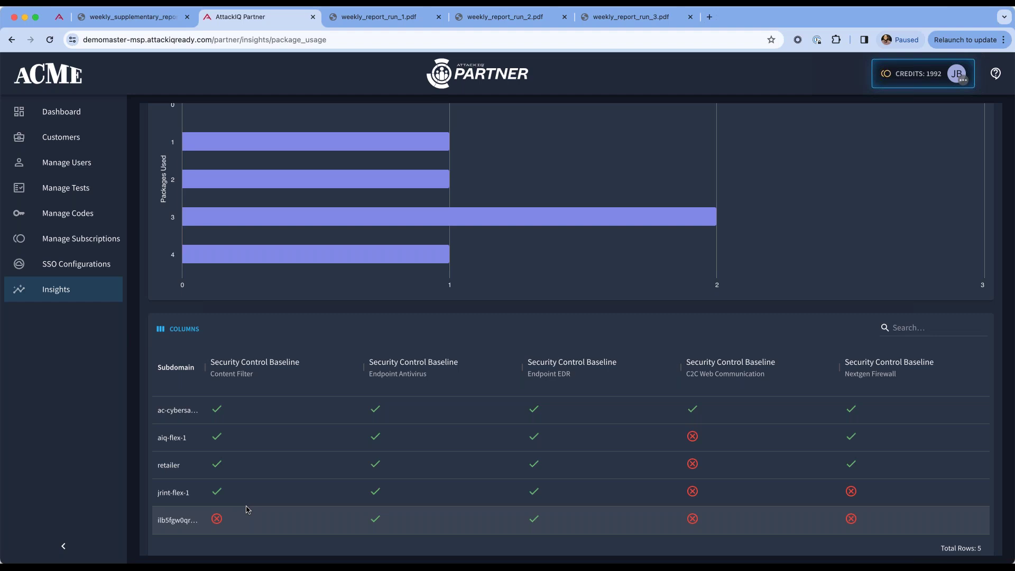
Start a bulk schedule setup from the Manage Tests actions with the "Mustang Panda - 2022-05 - Global Phishing Campaign against Government Targets" test
{"action": "left_click", "coordinate": [67, 199]}
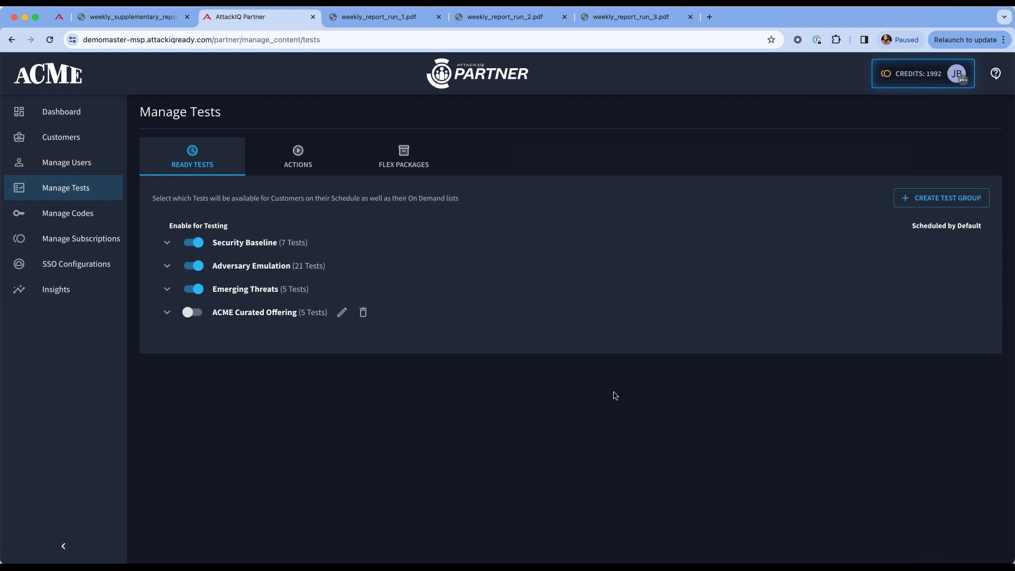
{"action": "left_click", "coordinate": [299, 154]}
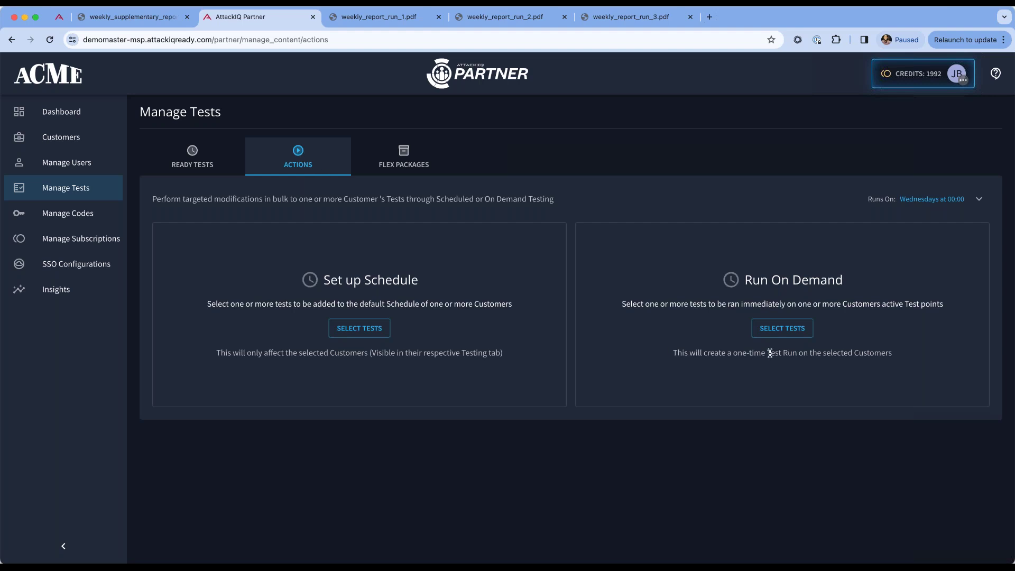
{"action": "left_click", "coordinate": [371, 329]}
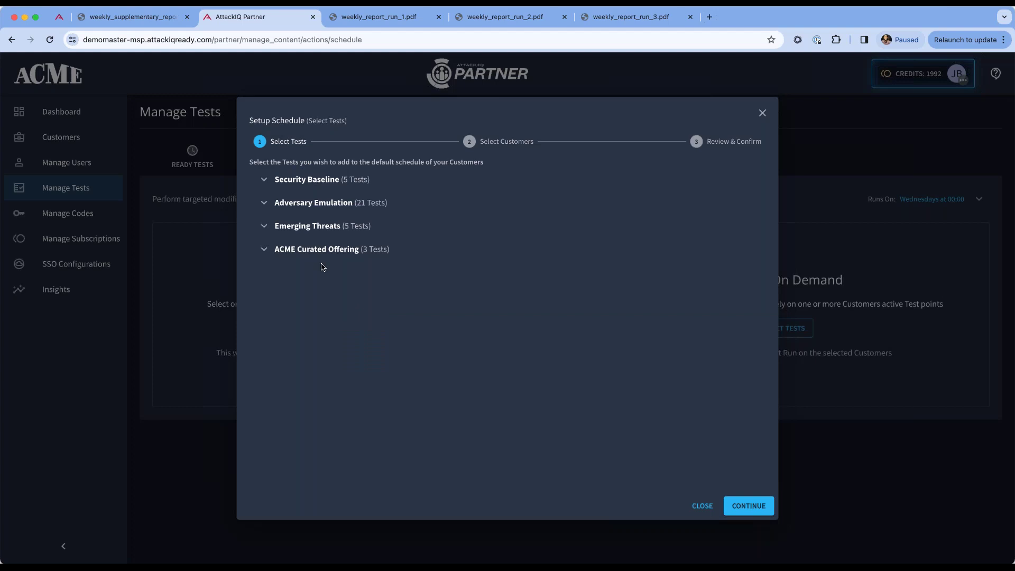
{"action": "left_click", "coordinate": [264, 203]}
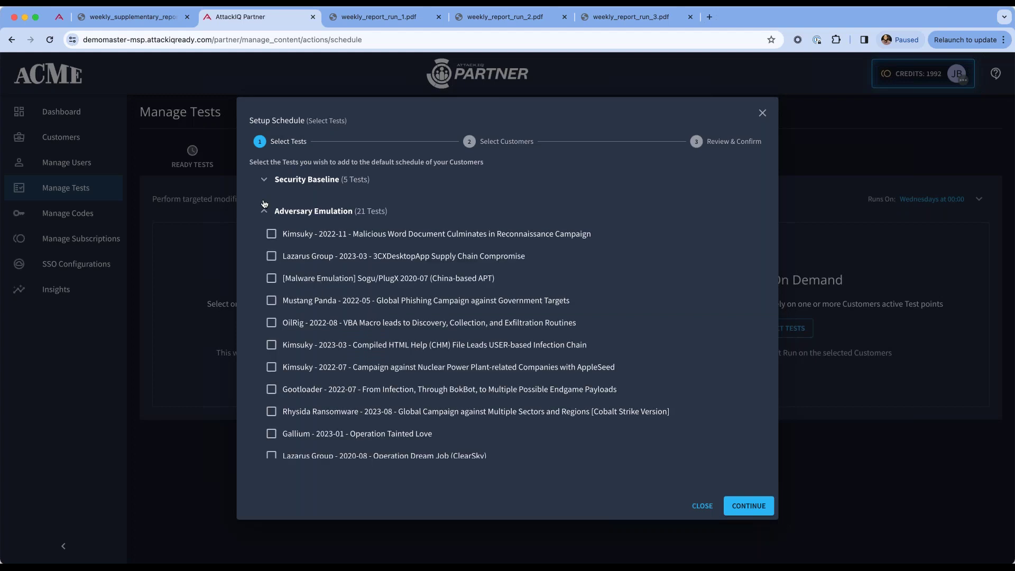
{"action": "left_click", "coordinate": [271, 301]}
{"action": "left_click", "coordinate": [729, 508]}
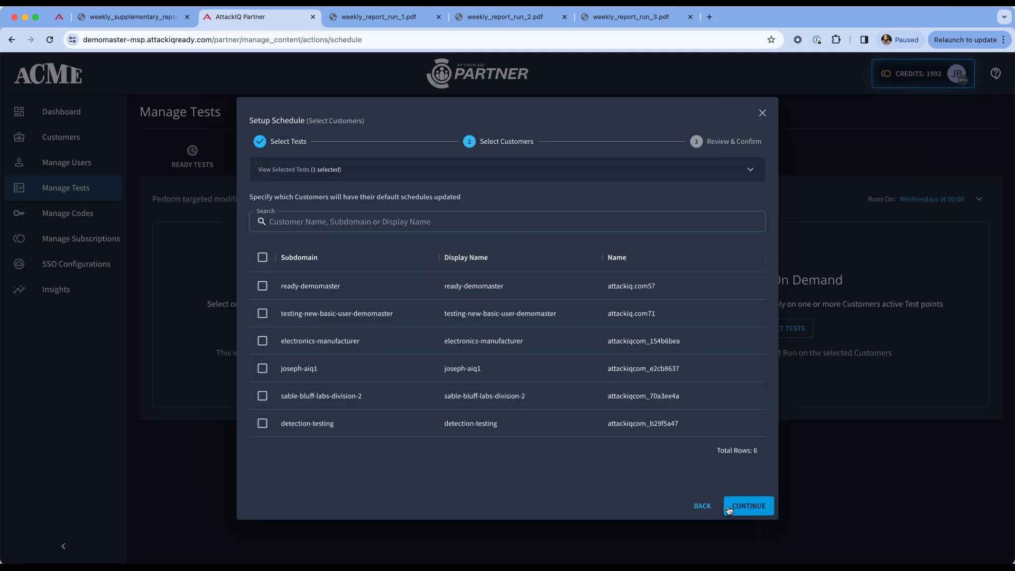
Select customers electronics-manufacturer, testing-new-basic-user-demomaster and ready-demomaster for the schedule, then close the setup without applying it
{"action": "left_click", "coordinate": [262, 340]}
{"action": "left_click", "coordinate": [262, 313]}
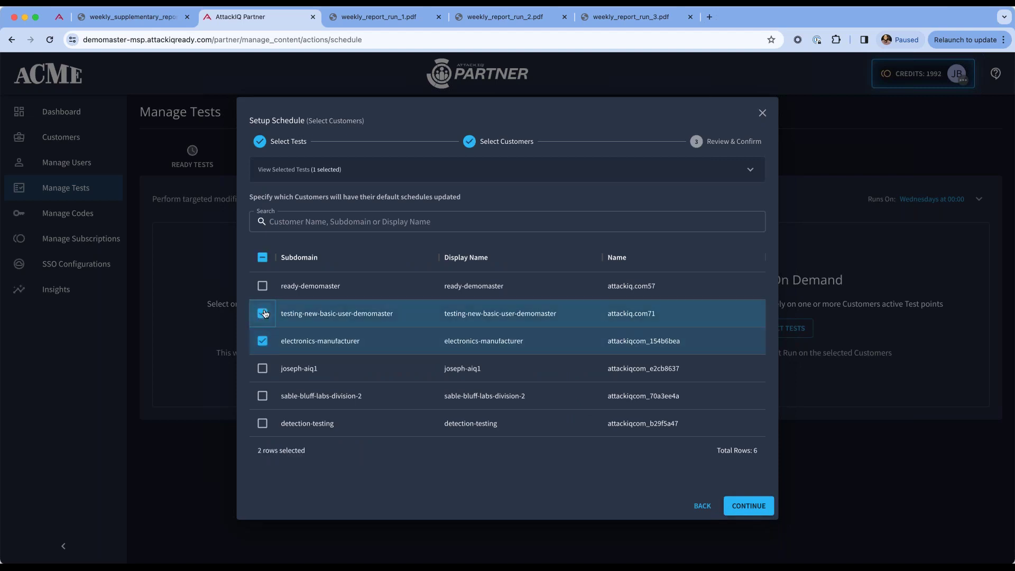
{"action": "left_click", "coordinate": [262, 285]}
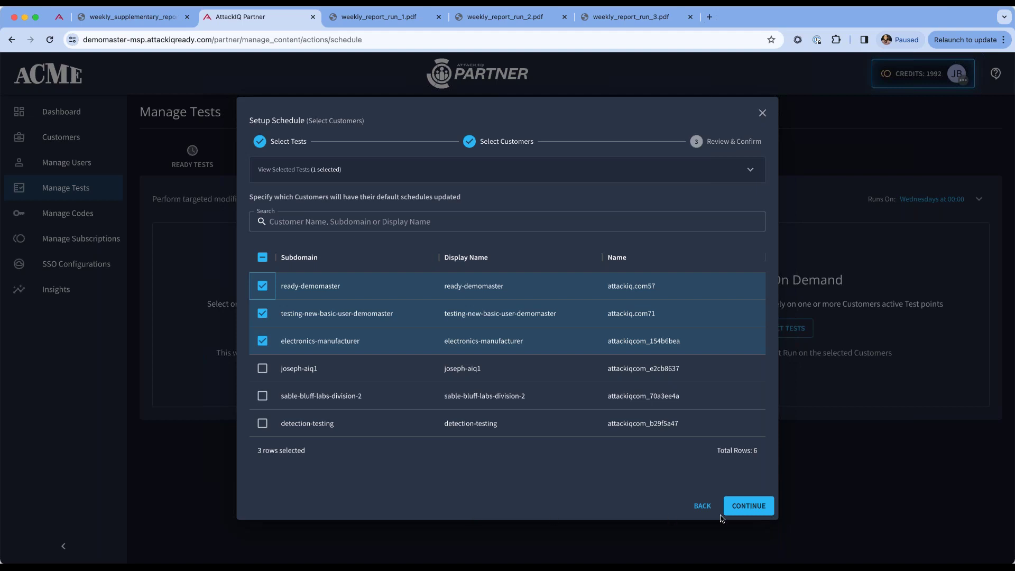
{"action": "left_click", "coordinate": [761, 113]}
Start a bulk on-demand run with the Adversary Emulation test "Rhysida Ransomware - 2023-08 - Global Campaign against Multiple Sectors and Regions [Cobalt Strike Version]"
{"action": "left_click", "coordinate": [782, 328]}
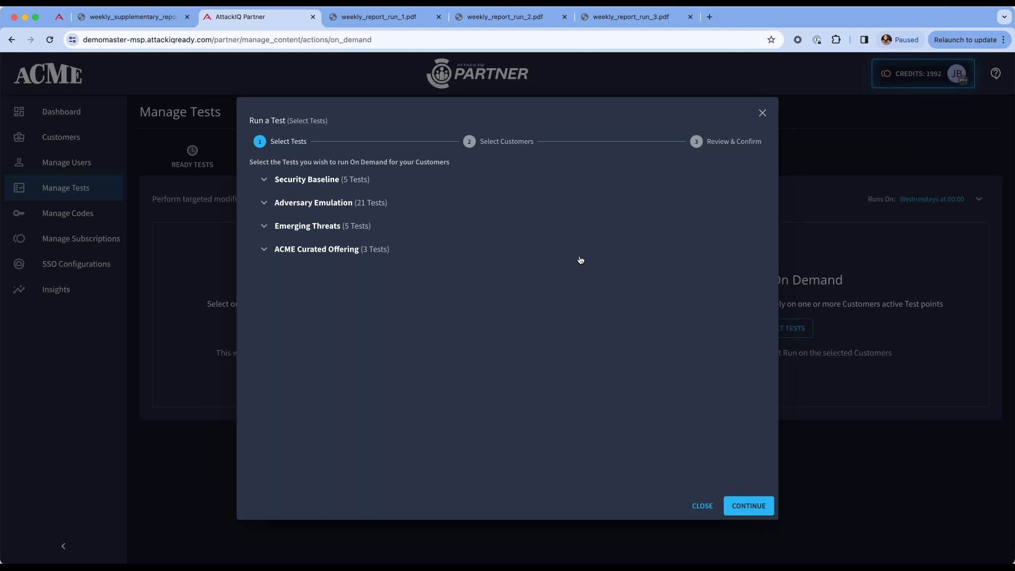
{"action": "left_click", "coordinate": [359, 209]}
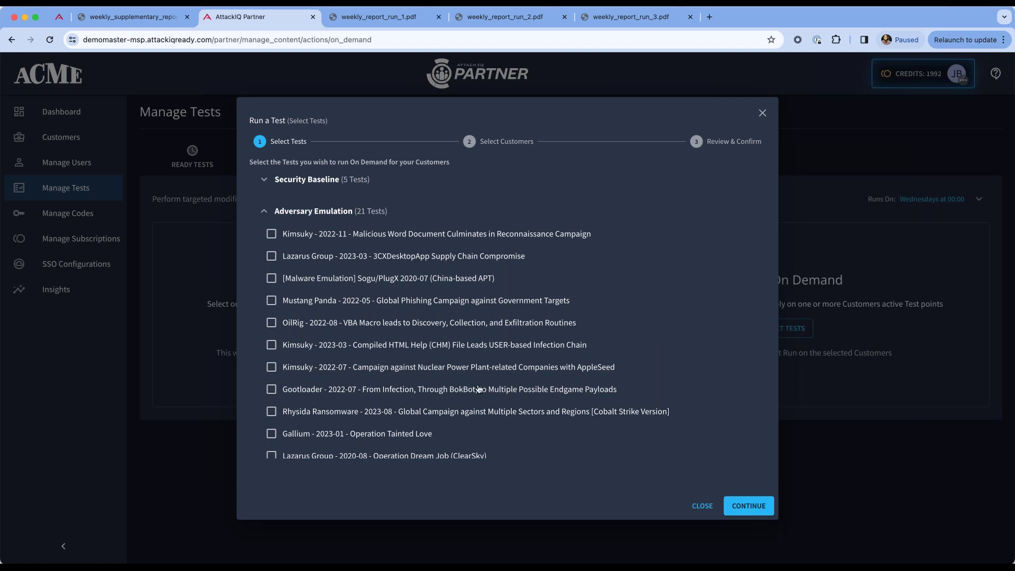
{"action": "left_click", "coordinate": [428, 412]}
{"action": "left_click", "coordinate": [761, 502]}
Select customers detection-testing and sable-bluff-labs-division-2 for the on-demand run, review the summary, and close the dialog without running
{"action": "left_click", "coordinate": [262, 423]}
{"action": "left_click", "coordinate": [288, 394]}
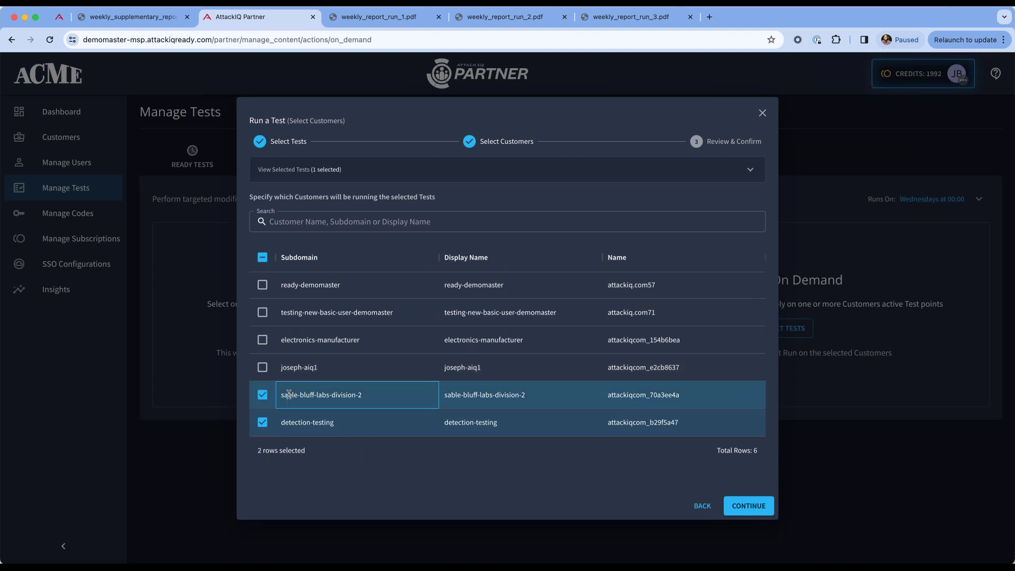
{"action": "left_click", "coordinate": [747, 505]}
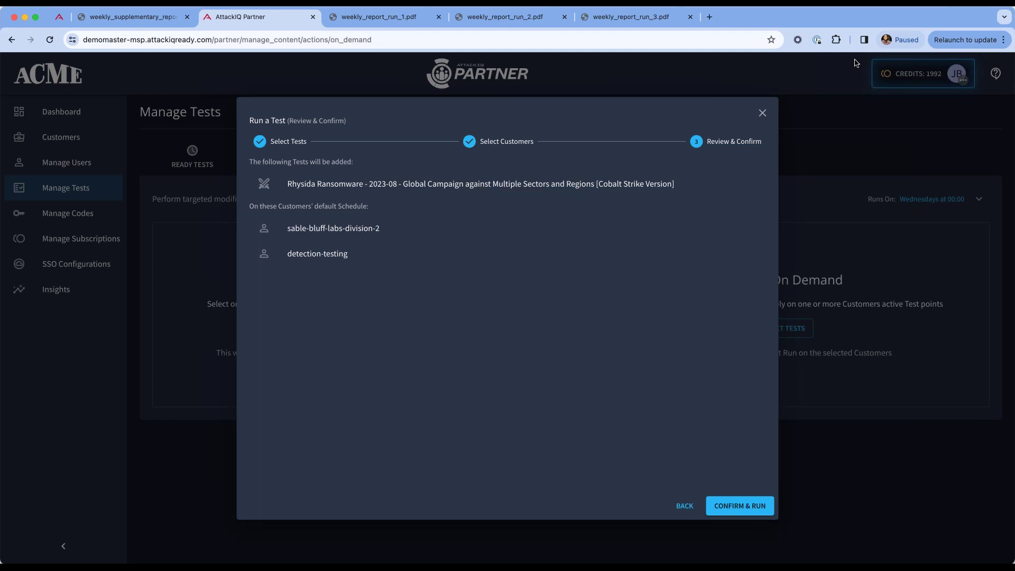
{"action": "left_click", "coordinate": [761, 112]}
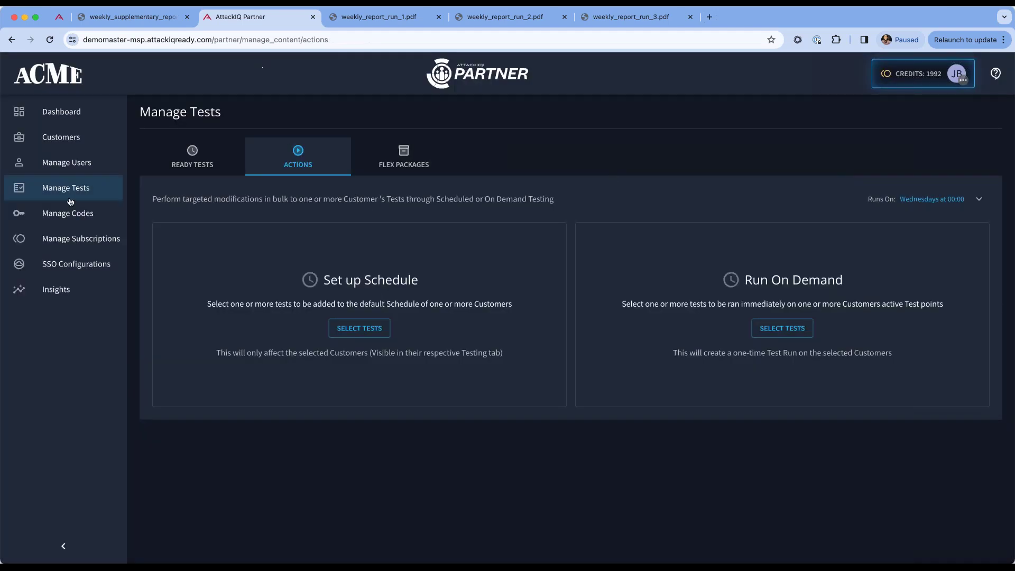
Revisit the Insights page, then view the Dashboard's Top Packages for the Last 90 days
{"action": "left_click", "coordinate": [74, 292]}
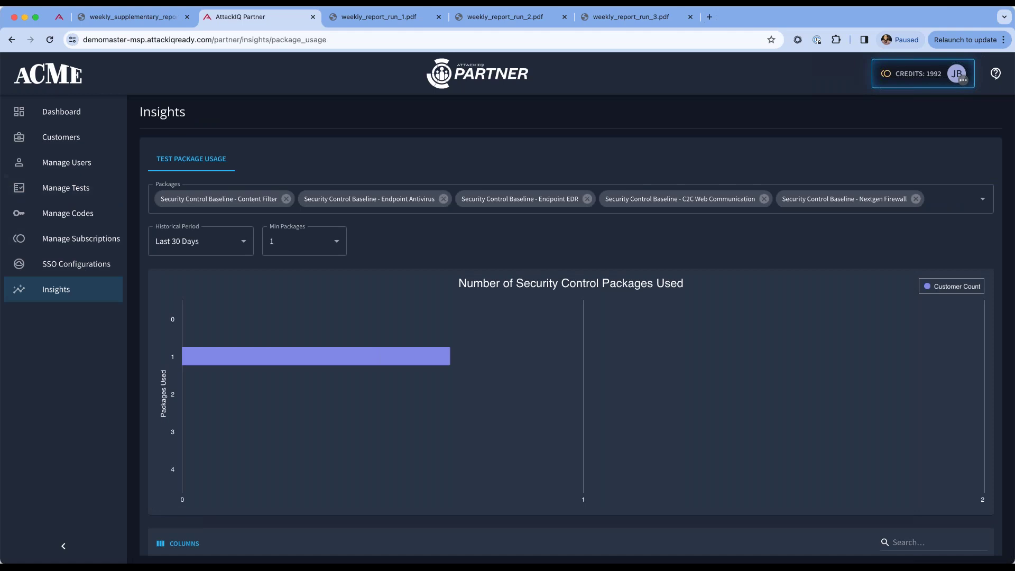
{"action": "left_click", "coordinate": [62, 112]}
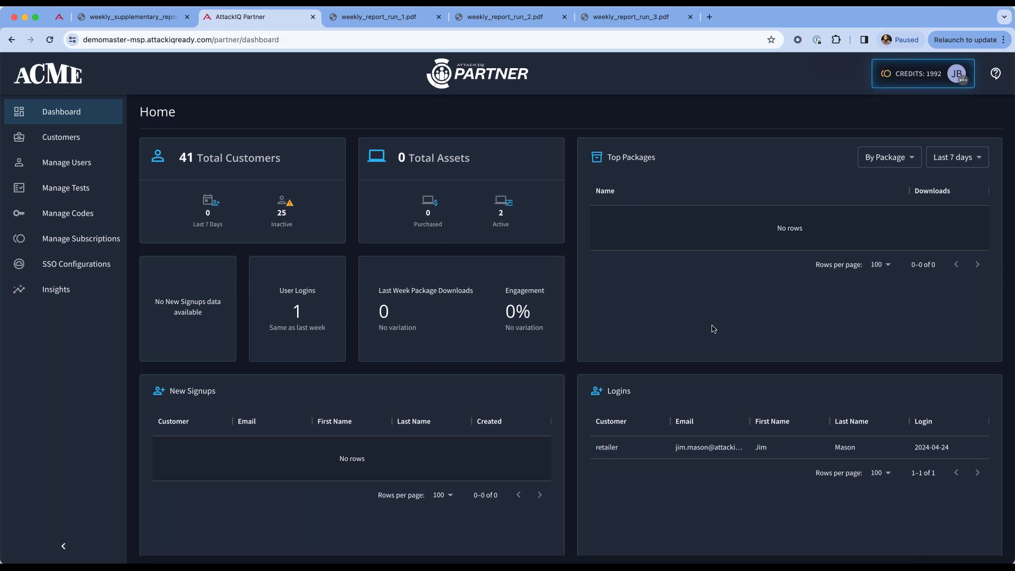
{"action": "left_click", "coordinate": [960, 160]}
{"action": "left_click", "coordinate": [974, 238]}
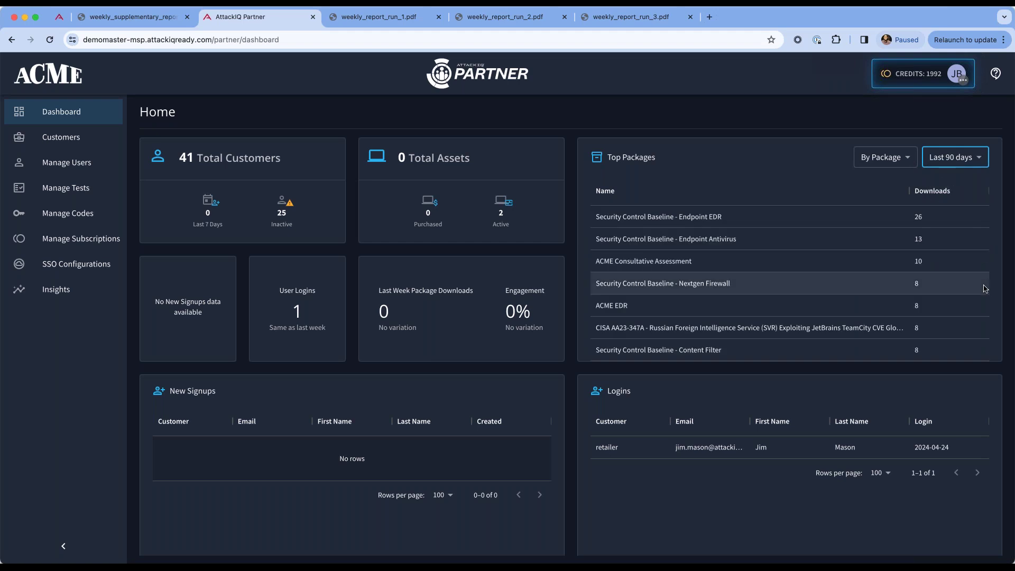